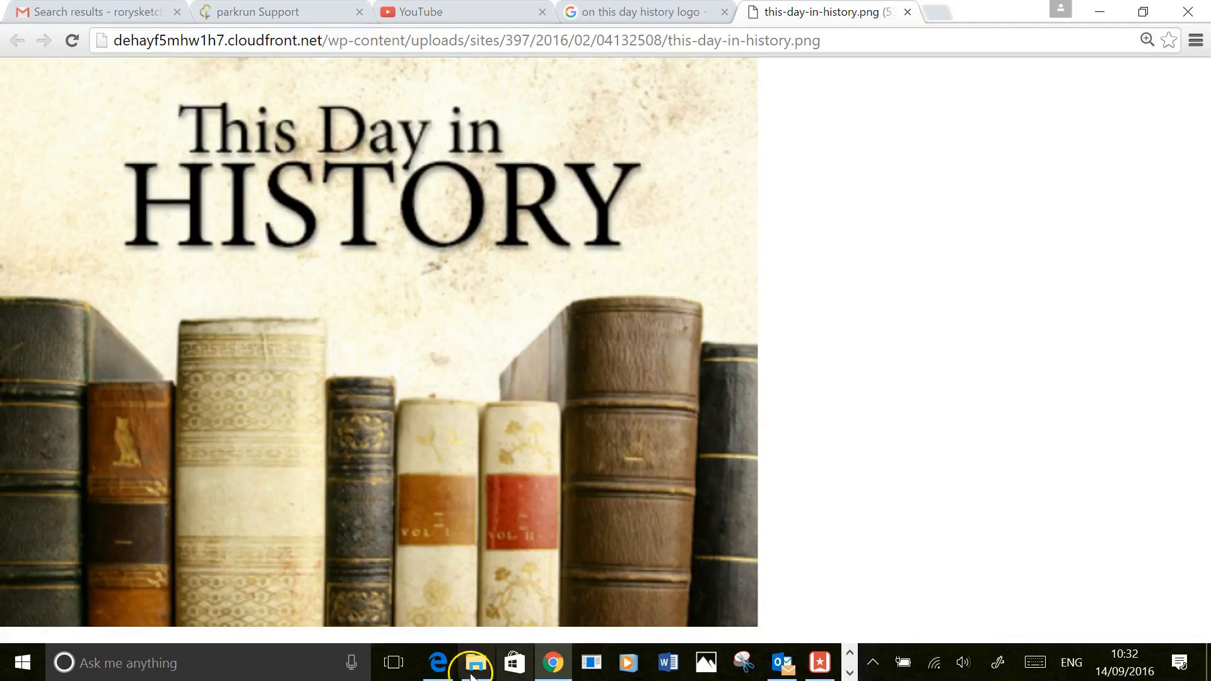
# Step: Switch to the OnThisDaywithMacros workbook in Excel and examine the DateEvent list from its first row on the Data sheet
pyautogui.click(850, 673)
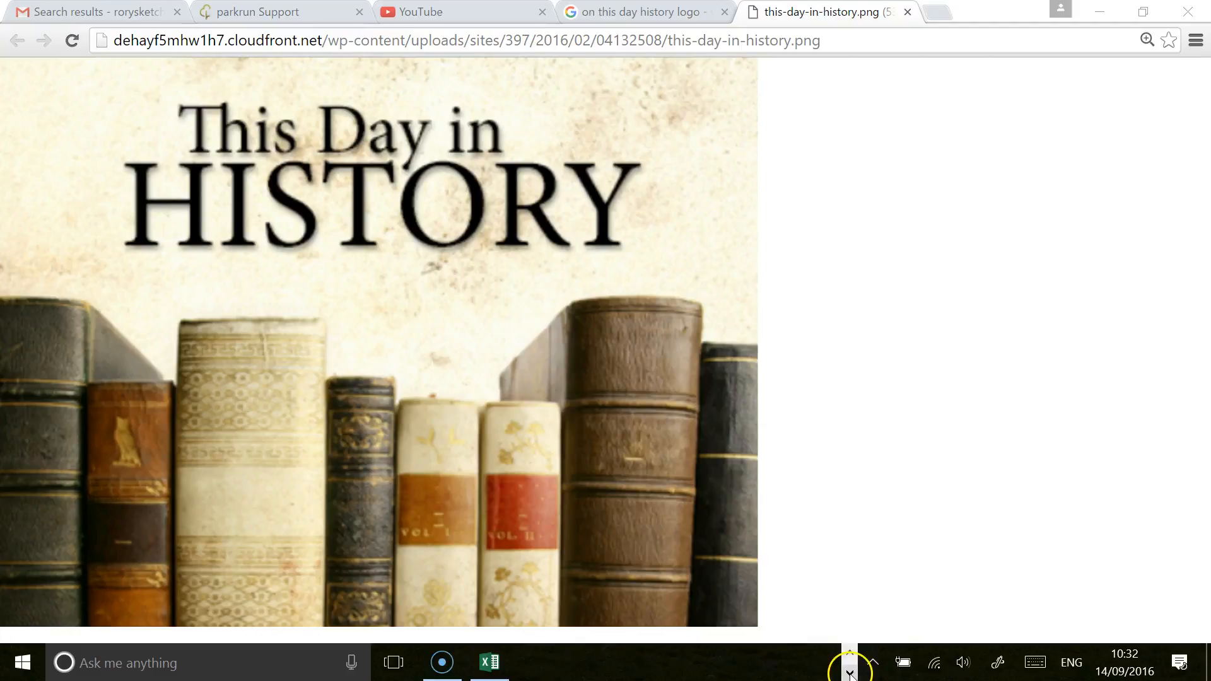
pyautogui.click(490, 662)
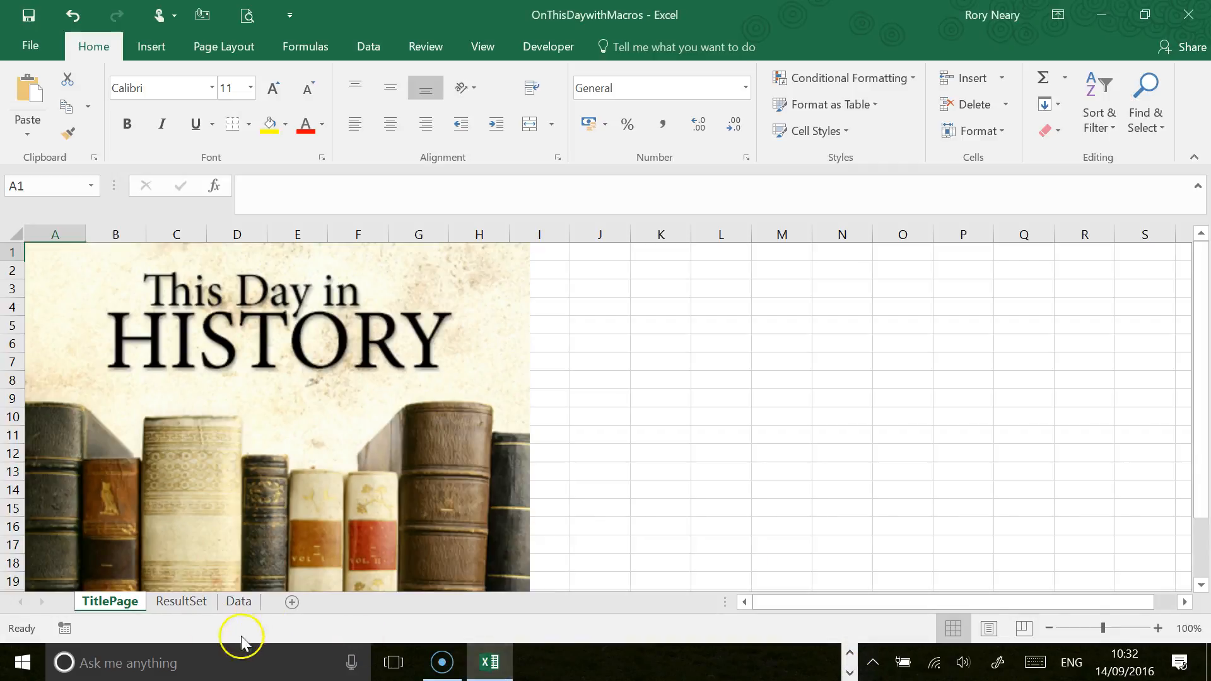
pyautogui.click(237, 602)
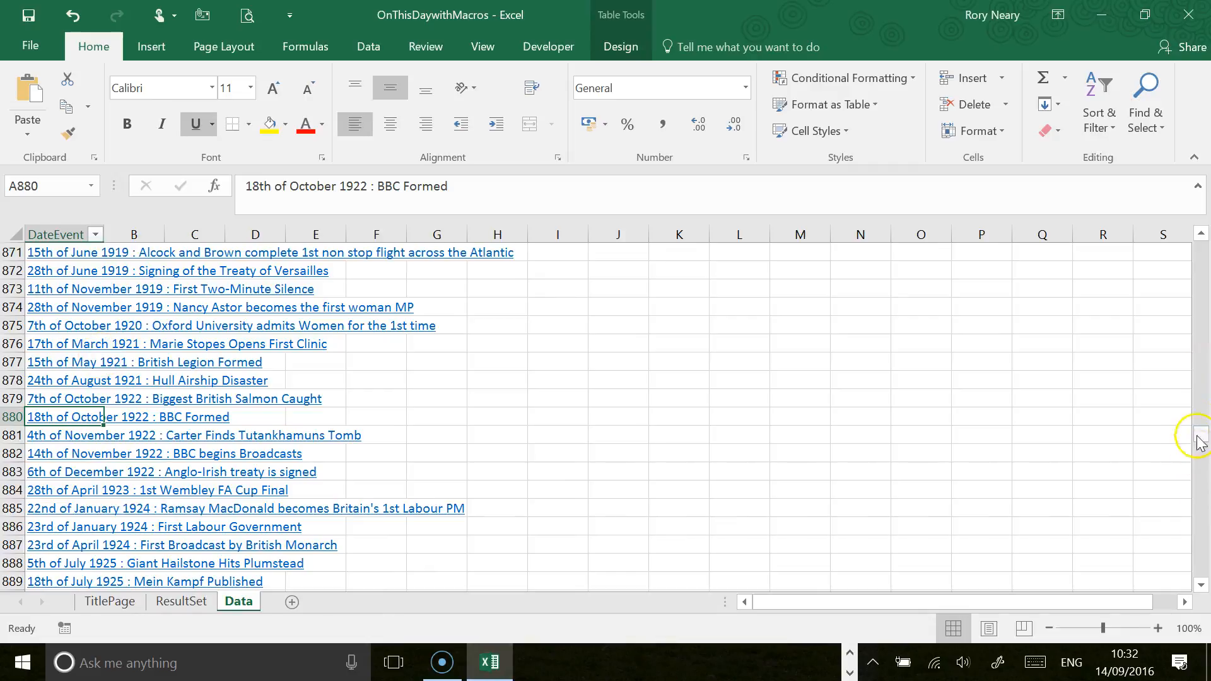
pyautogui.moveTo(1196, 428); pyautogui.dragTo(1200, 249)
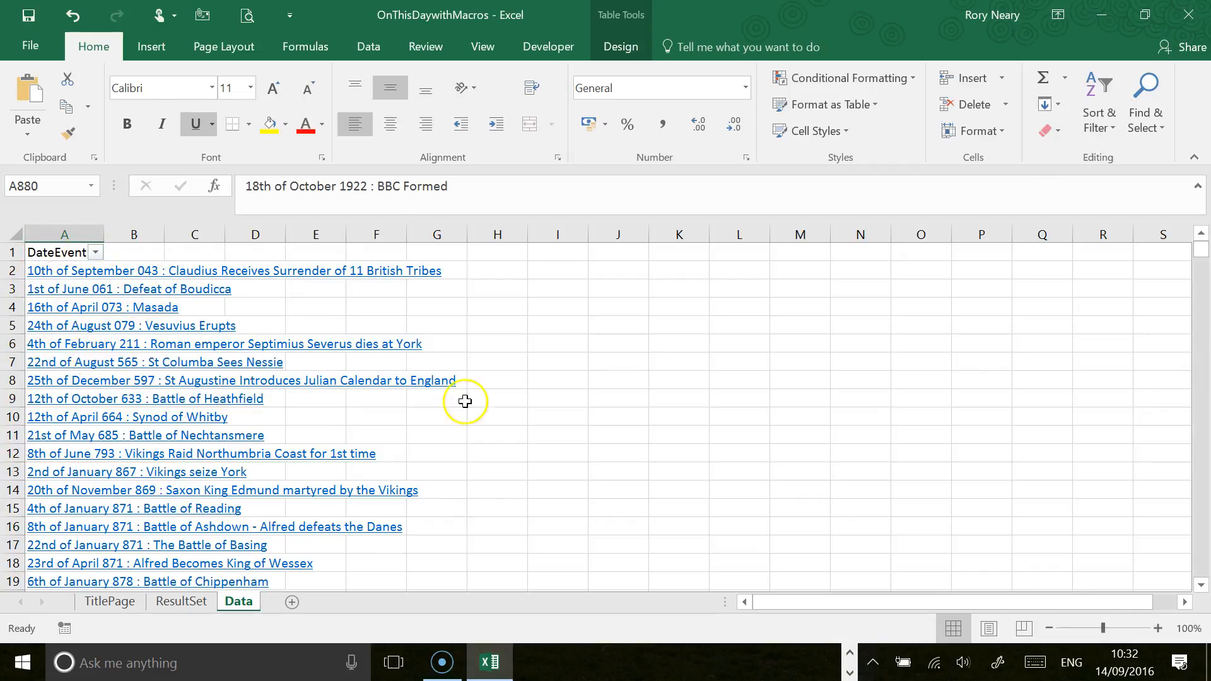
pyautogui.scroll(-3, 98, 389)
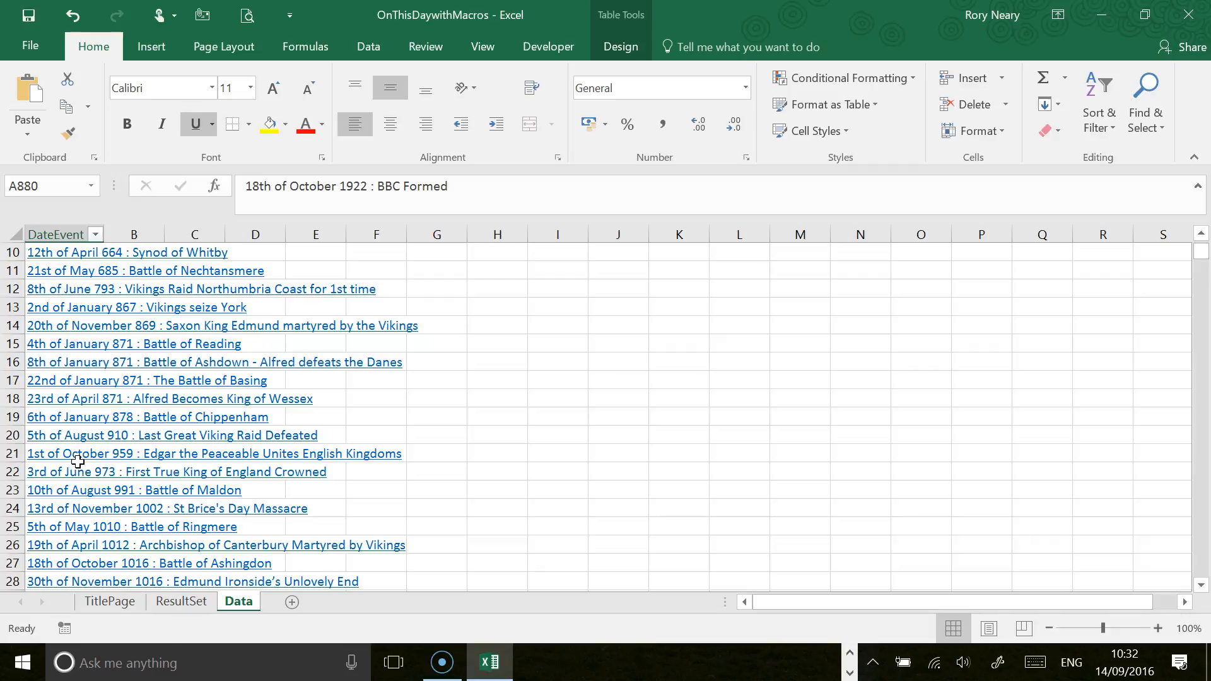
# Step: Examine the Month and Day parameter cells and the event results table on the ResultSet sheet
pyautogui.click(180, 605)
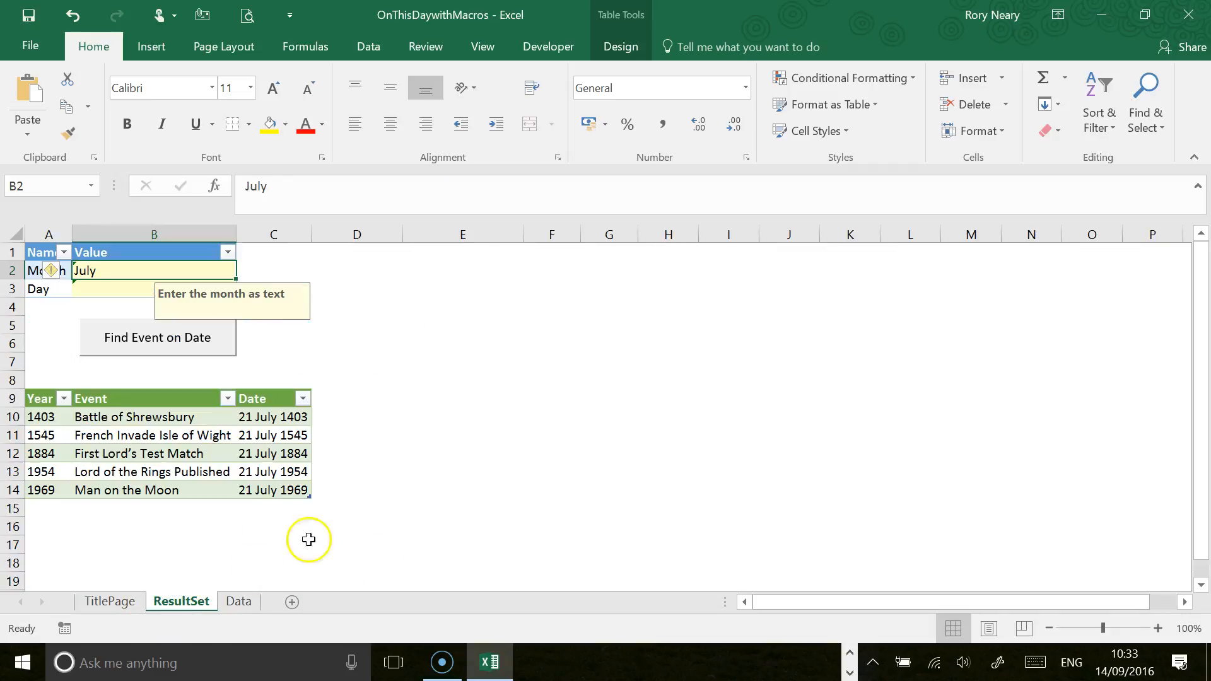
pyautogui.click(420, 349)
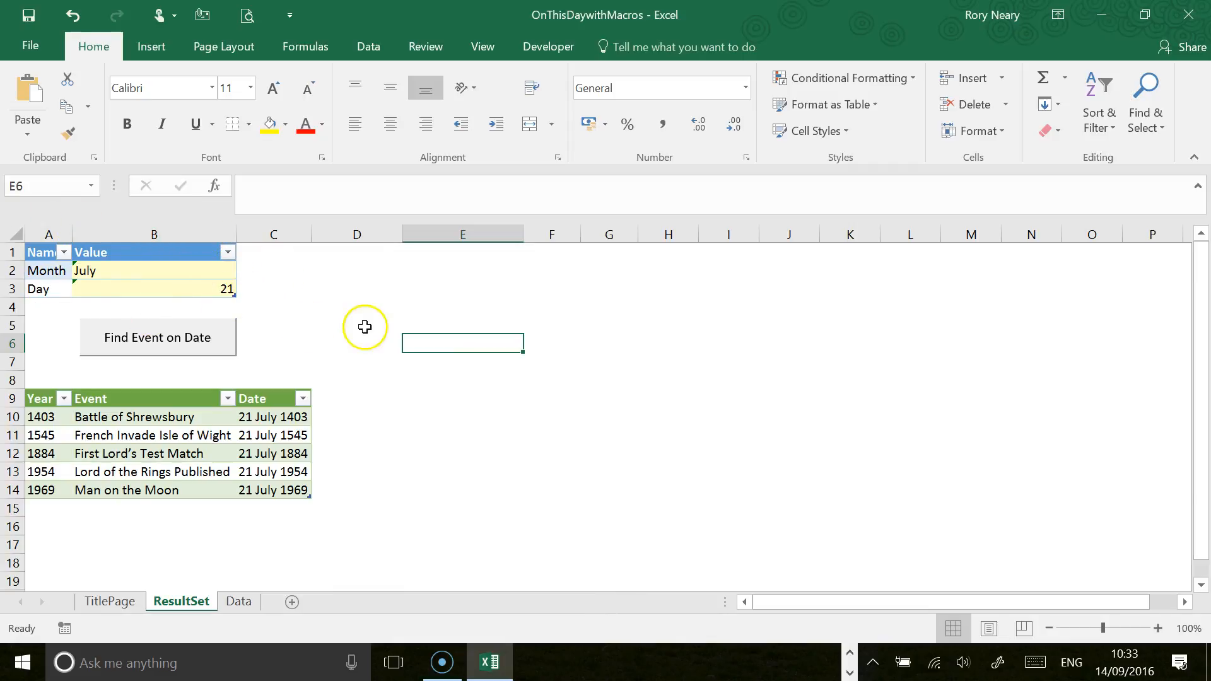
pyautogui.moveTo(201, 276); pyautogui.dragTo(195, 281)
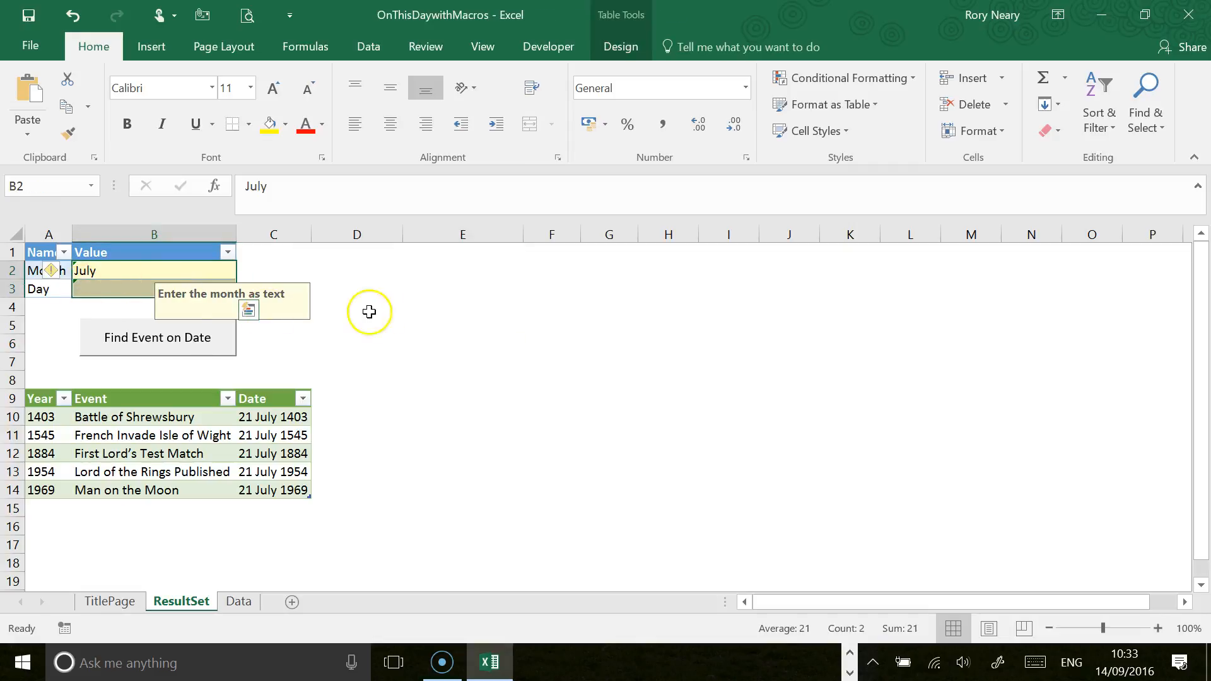
pyautogui.click(416, 309)
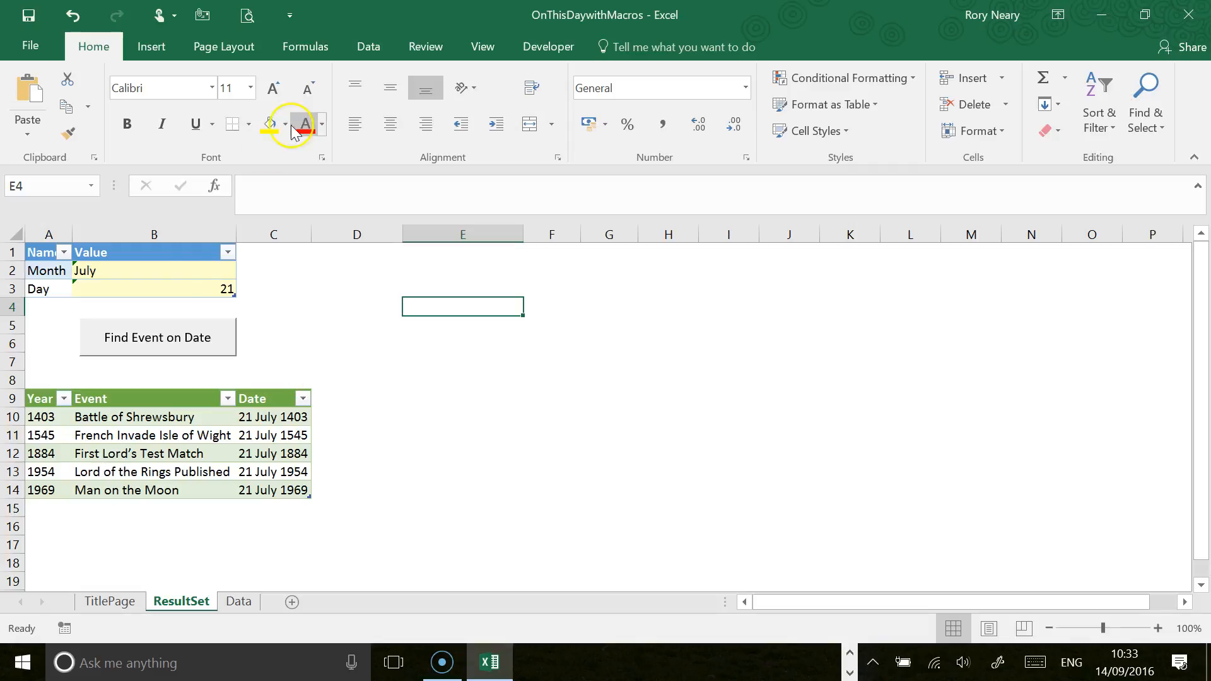
# Step: Set the Month parameter to May and the Day to 6, and run Find Event on Date
pyautogui.click(164, 270)
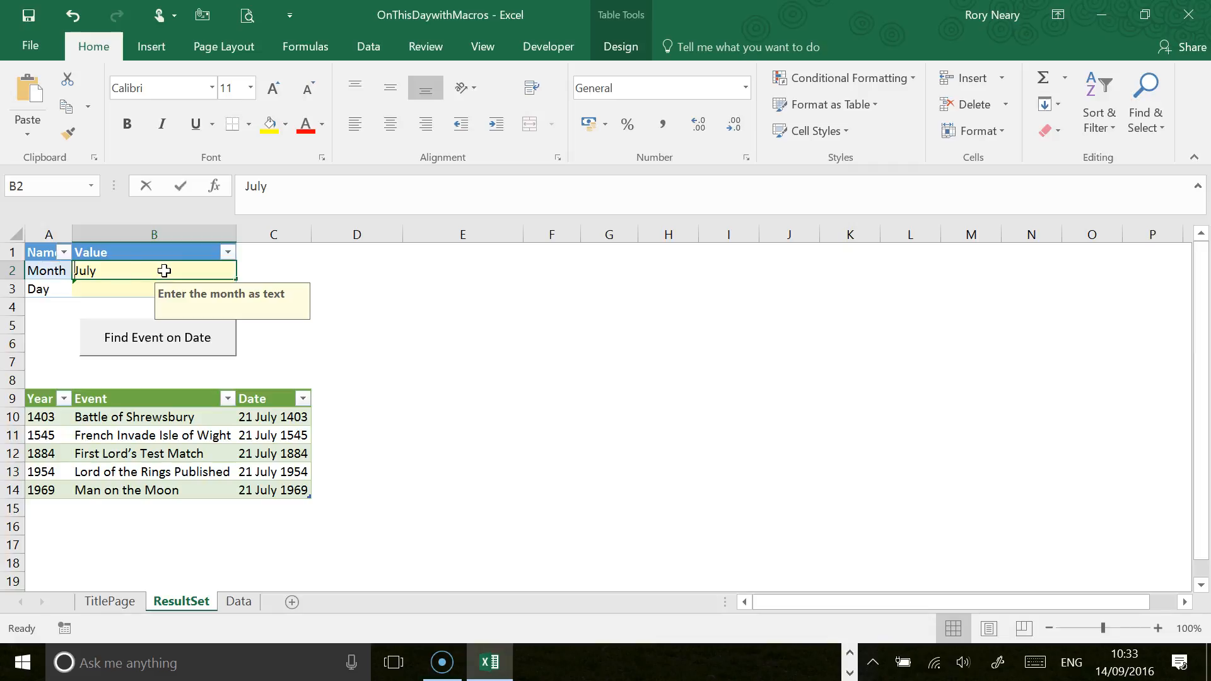
pyautogui.write('May')
pyautogui.press('Return')
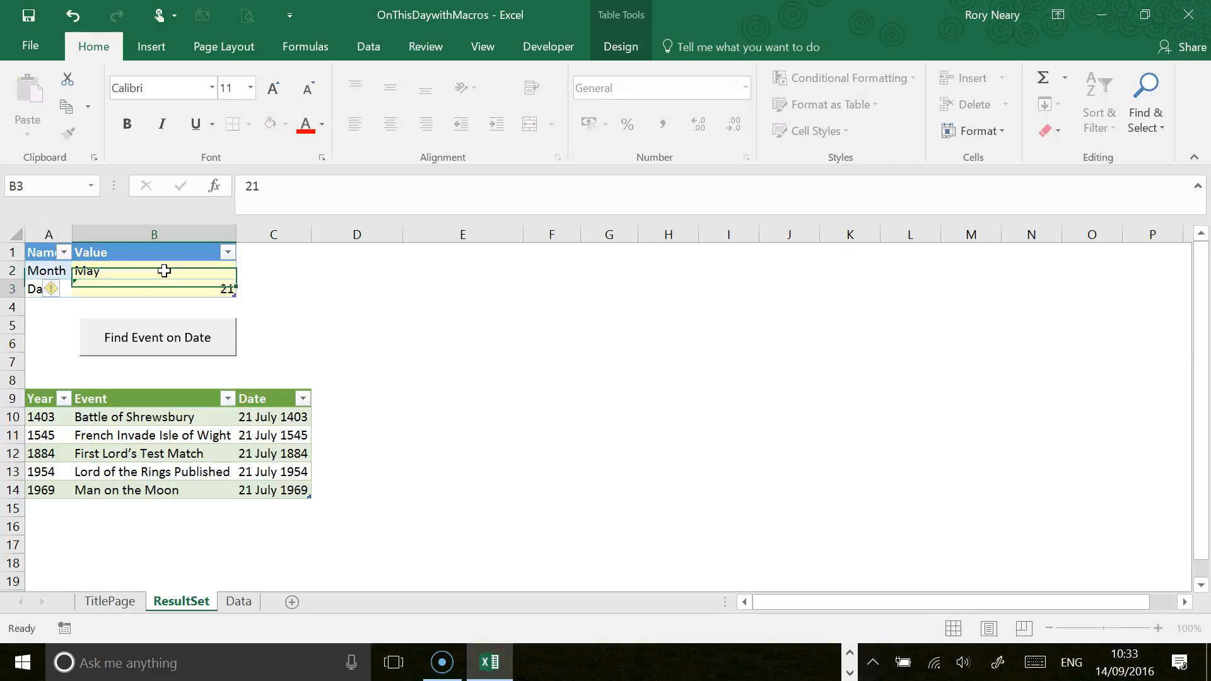
pyautogui.write('2')
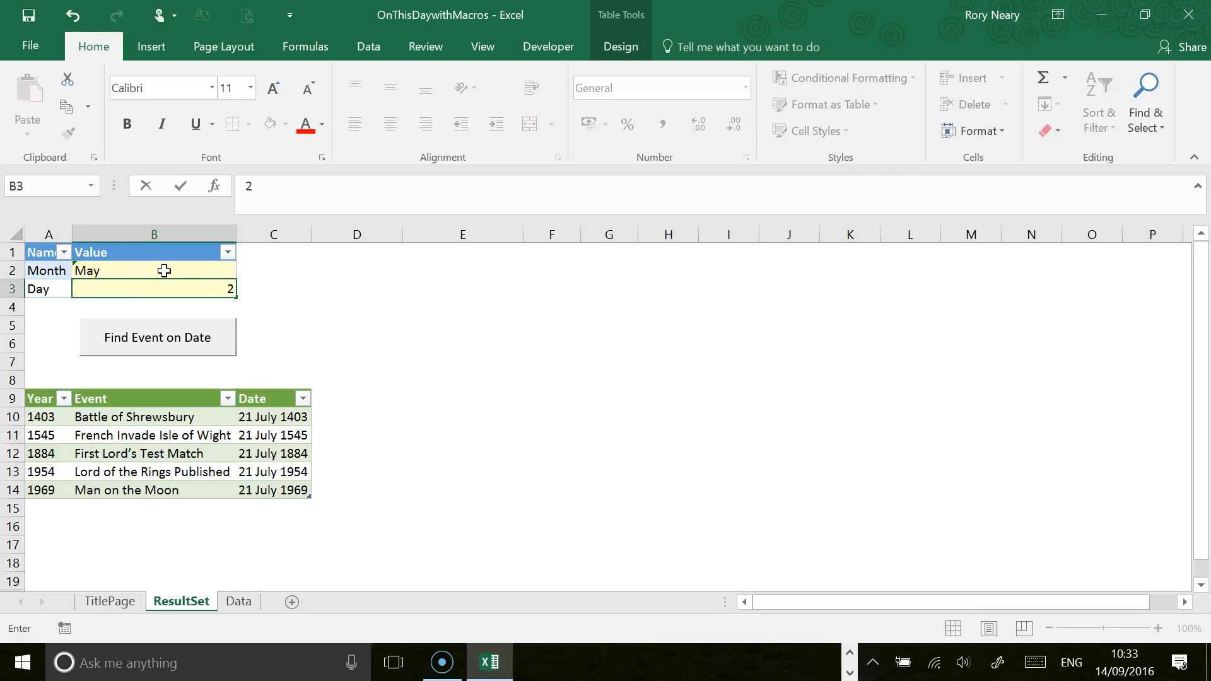
pyautogui.press('BackSpace')
pyautogui.write('6')
pyautogui.press('Return')
pyautogui.click(189, 337)
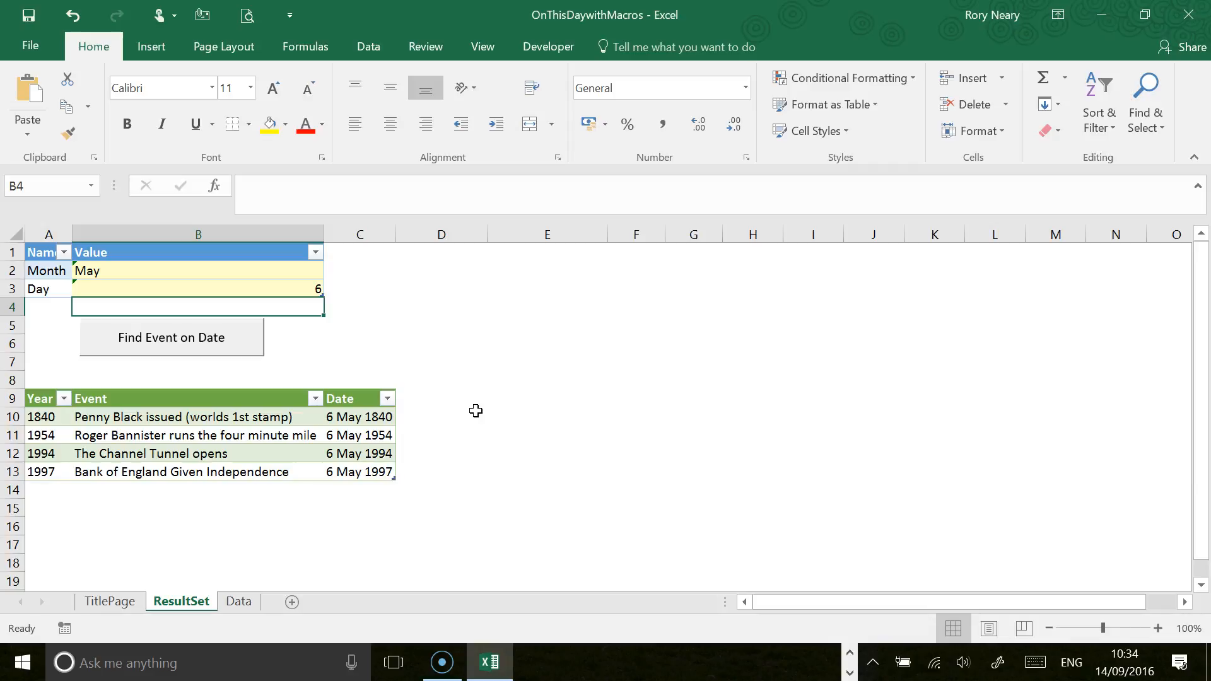
# Step: Show the workbook queries and open the Table1 query for editing
pyautogui.click(371, 48)
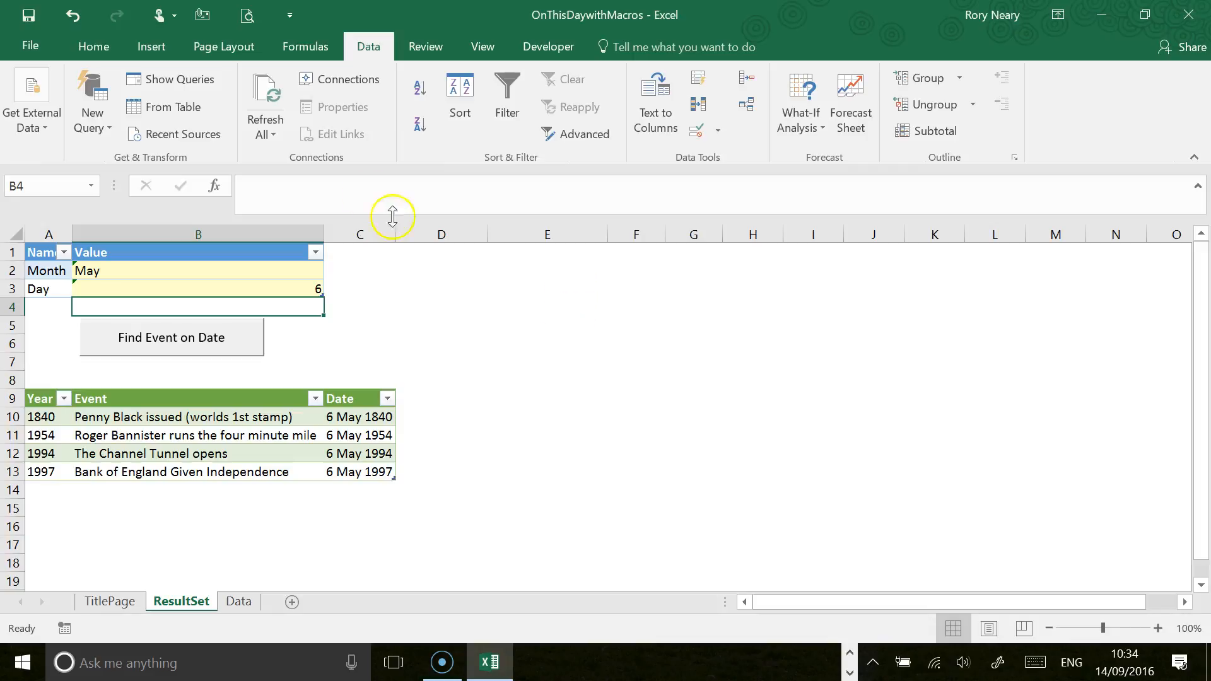
pyautogui.click(169, 80)
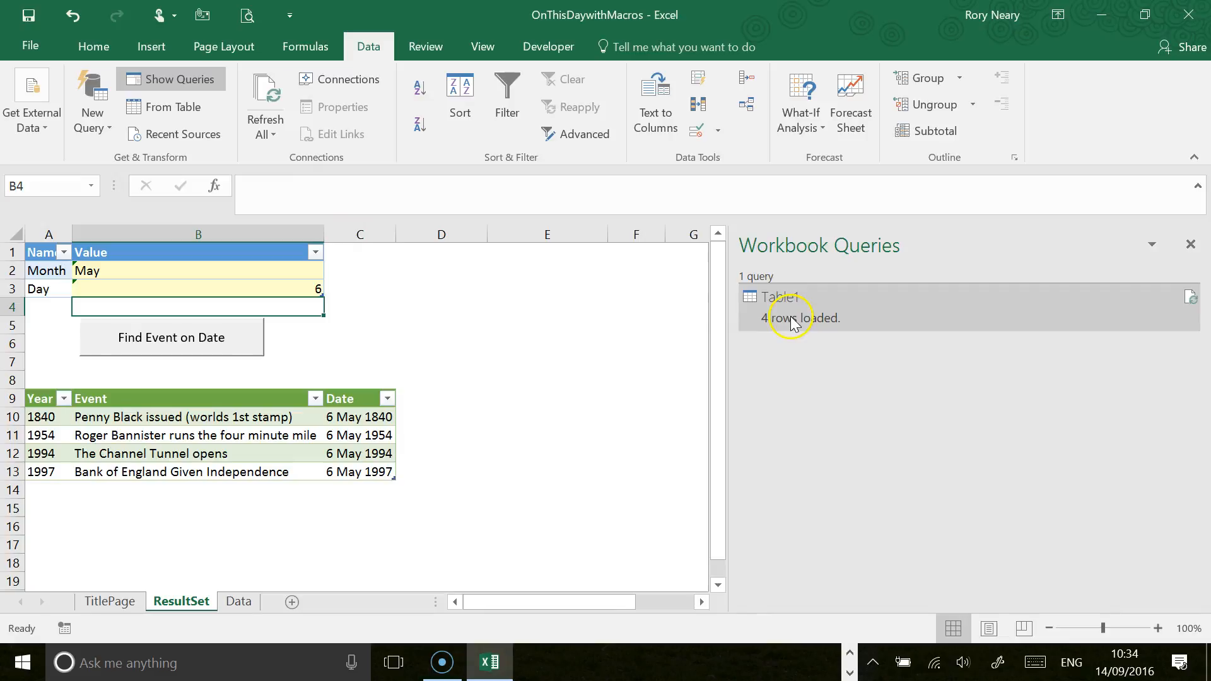
pyautogui.rightClick(790, 319)
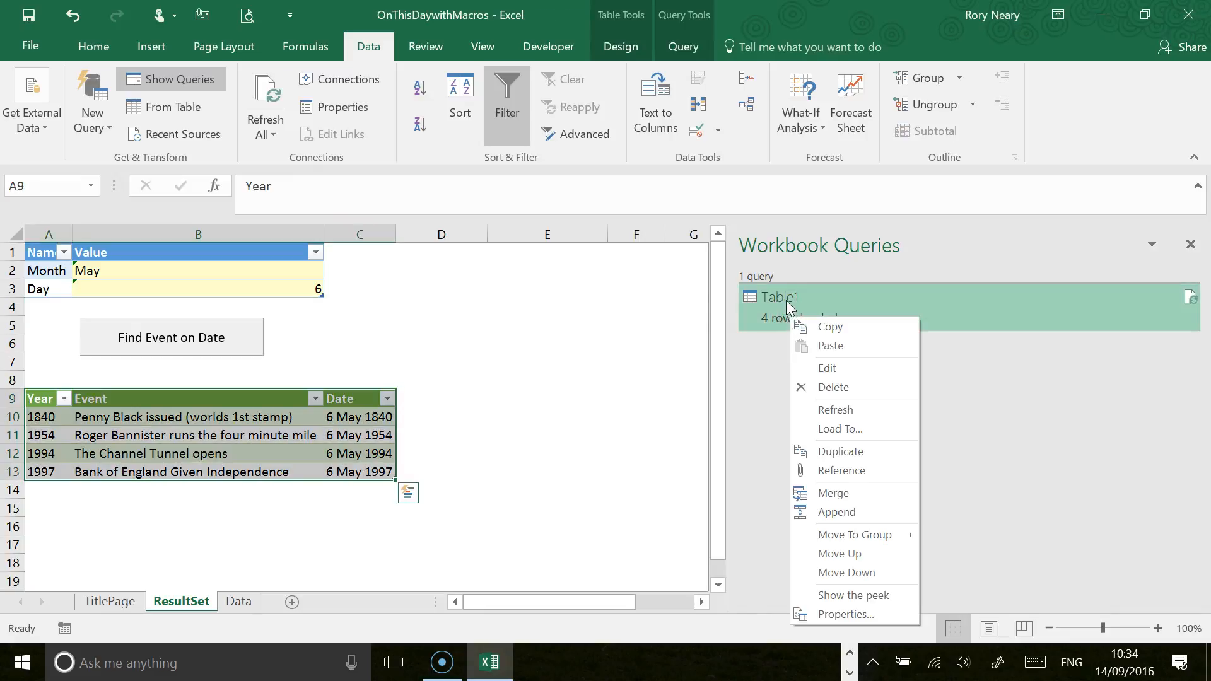
pyautogui.click(820, 369)
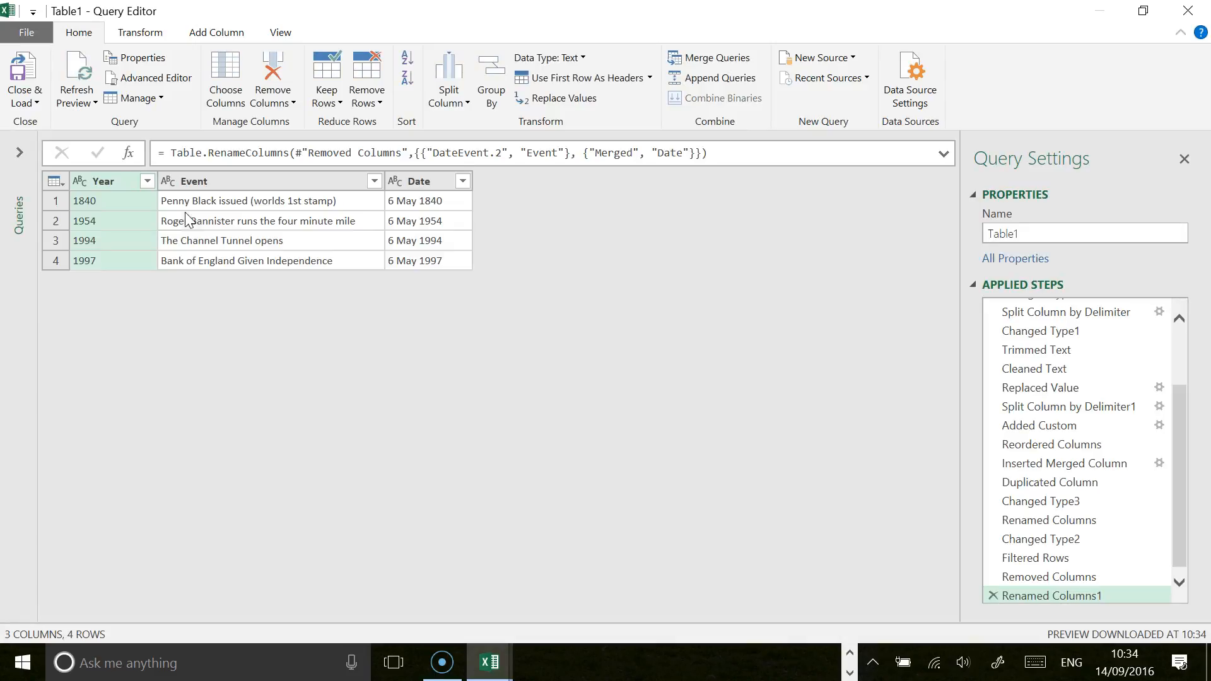
# Step: Review the query's ParameterTBL, NonNum and Source steps from the start of the applied steps
pyautogui.click(1178, 334)
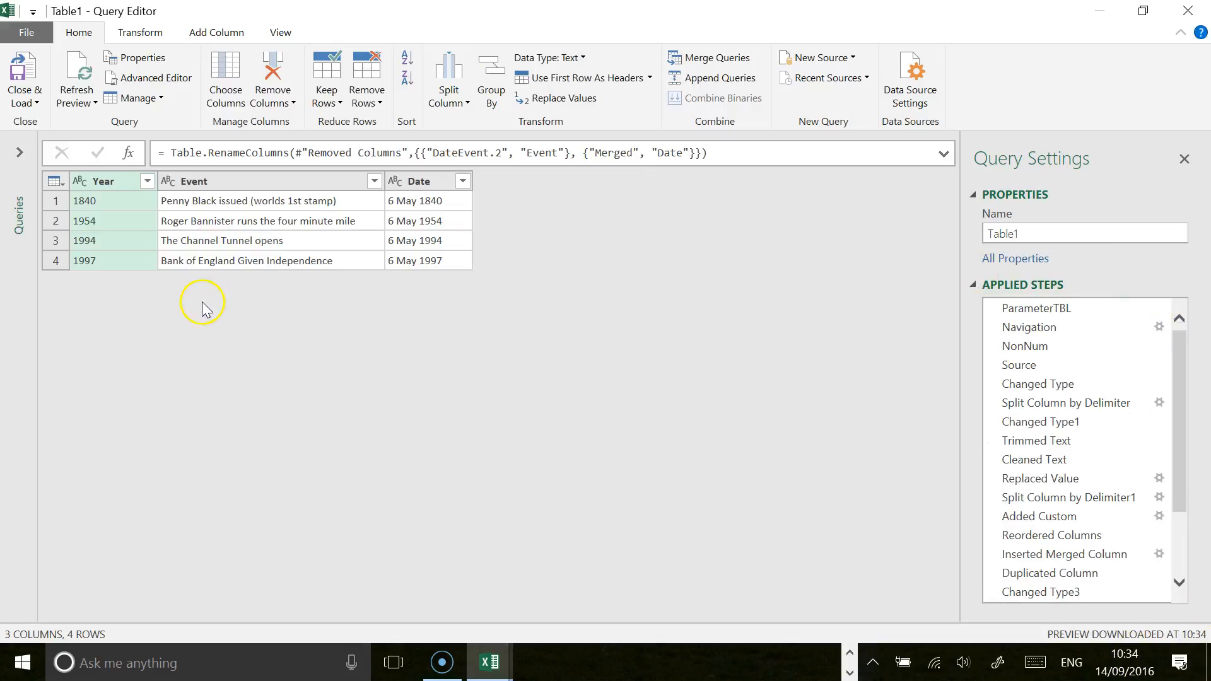
pyautogui.click(1027, 309)
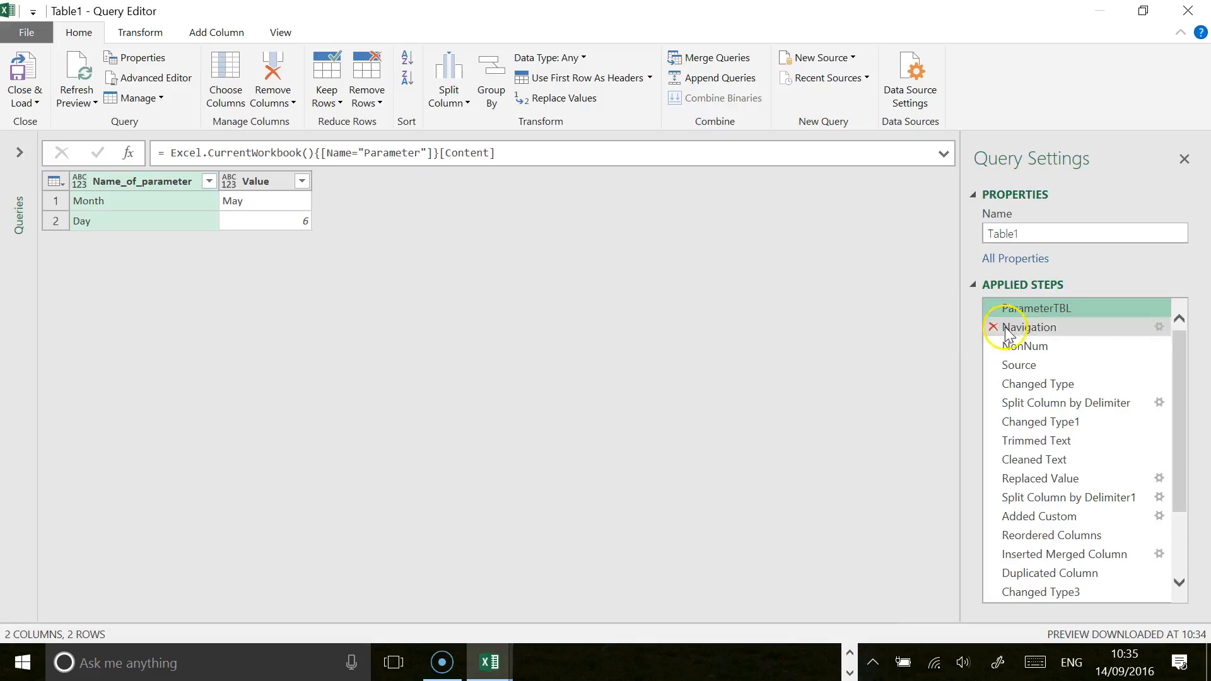
pyautogui.click(1018, 347)
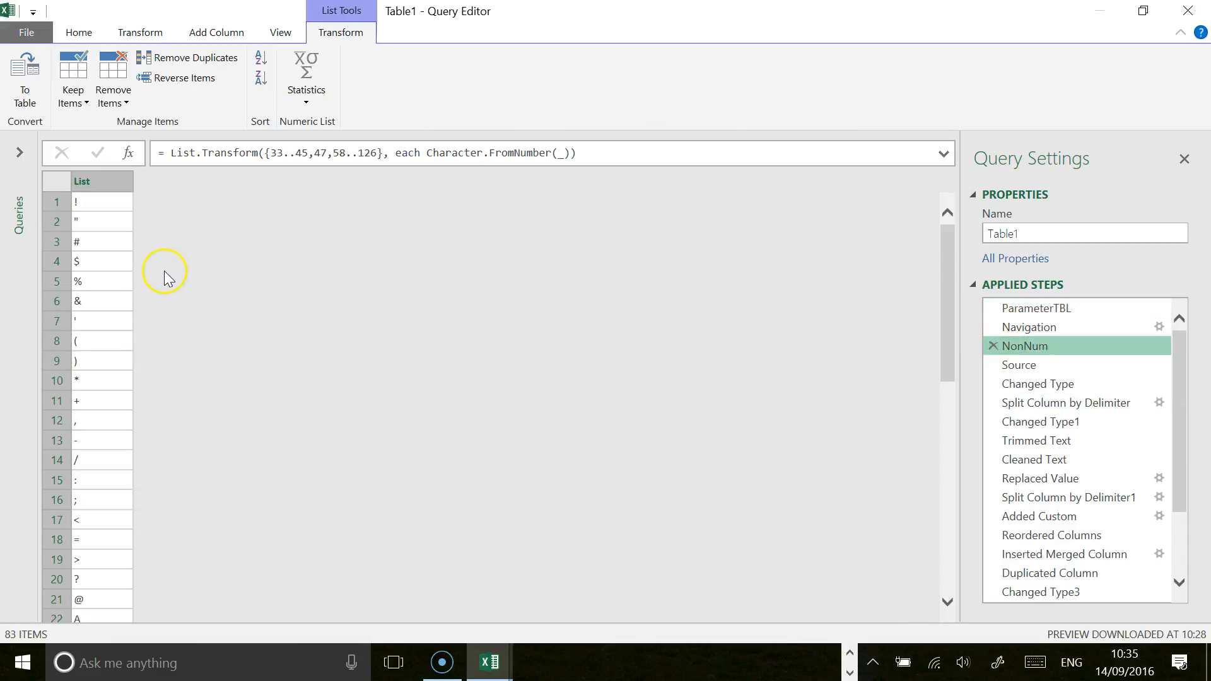
pyautogui.scroll(-2, 120, 290)
pyautogui.scroll(2, 120, 291)
pyautogui.click(1026, 367)
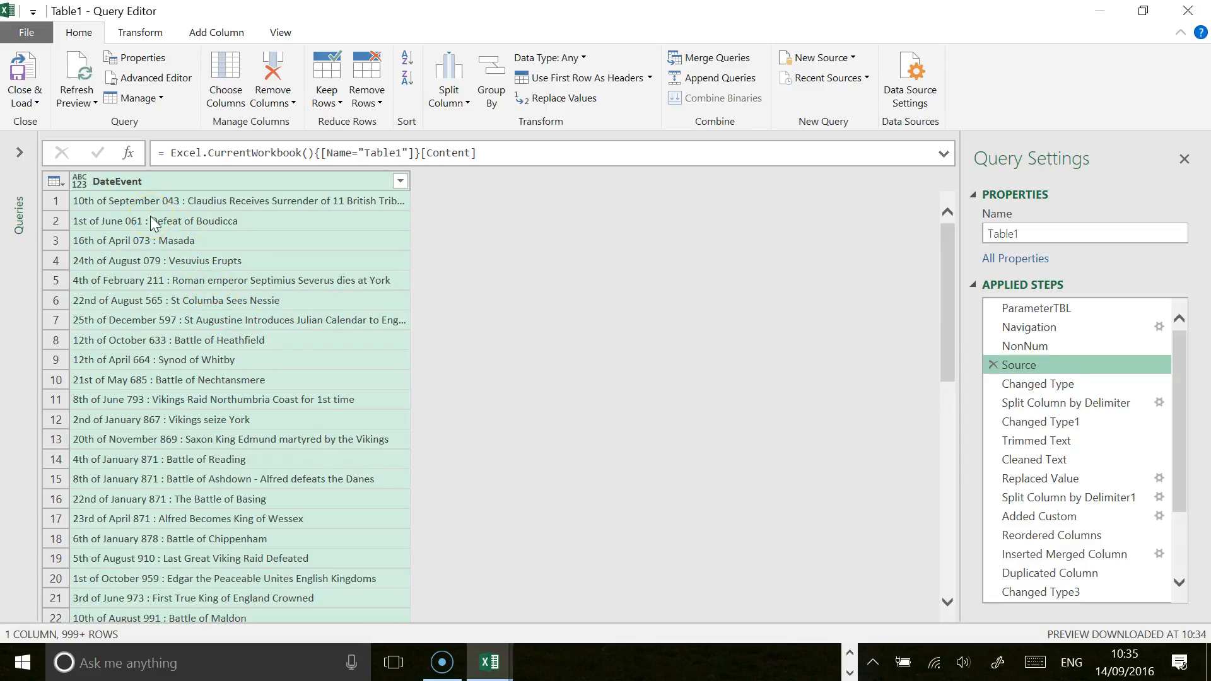
# Step: Compare the DateEvent data at the Changed Type, Split Column by Delimiter and Changed Type1 steps
pyautogui.click(1044, 382)
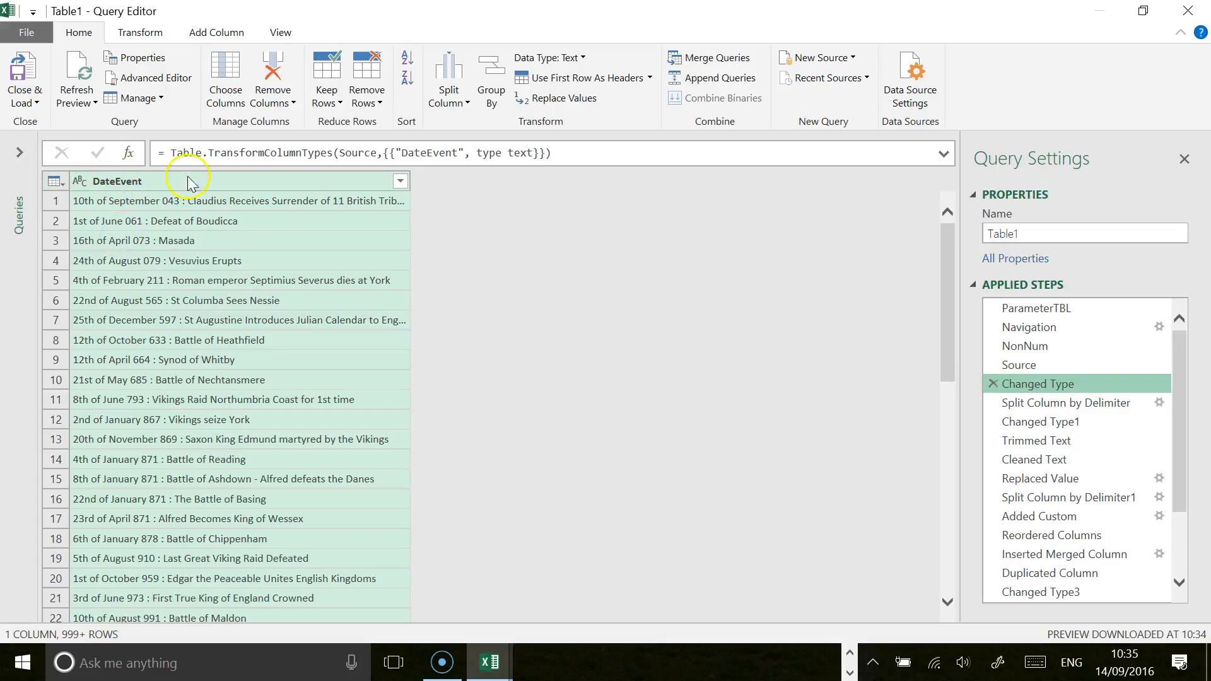
pyautogui.click(1030, 409)
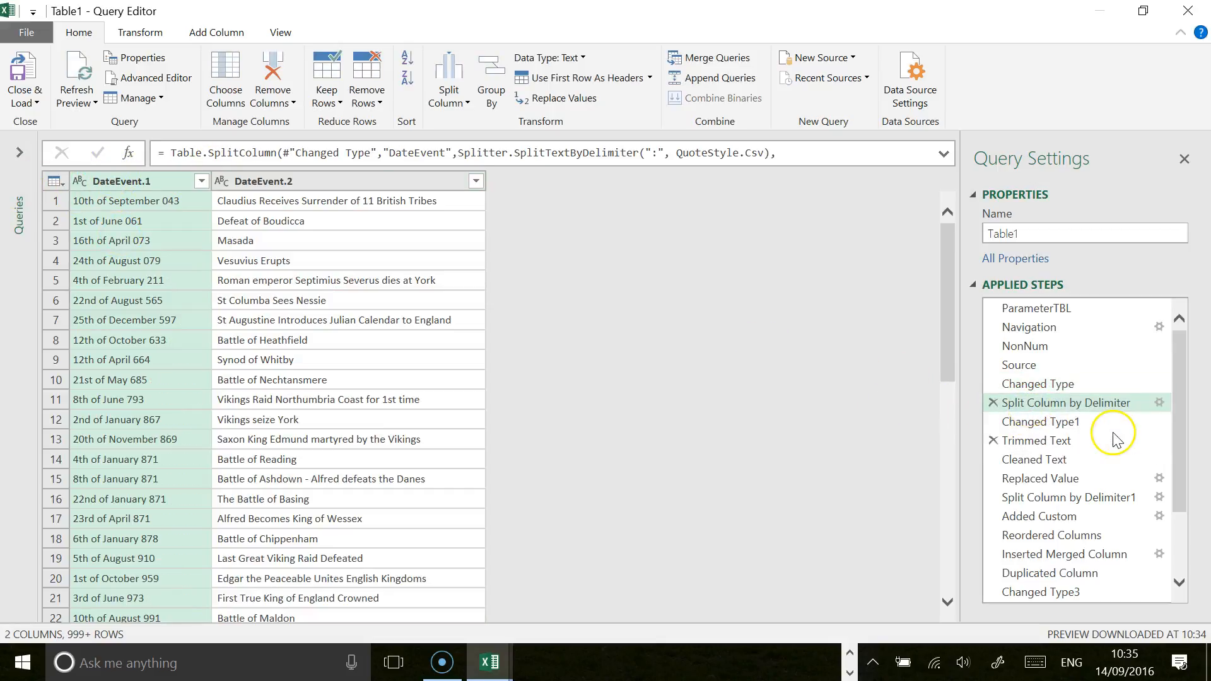
pyautogui.click(1065, 423)
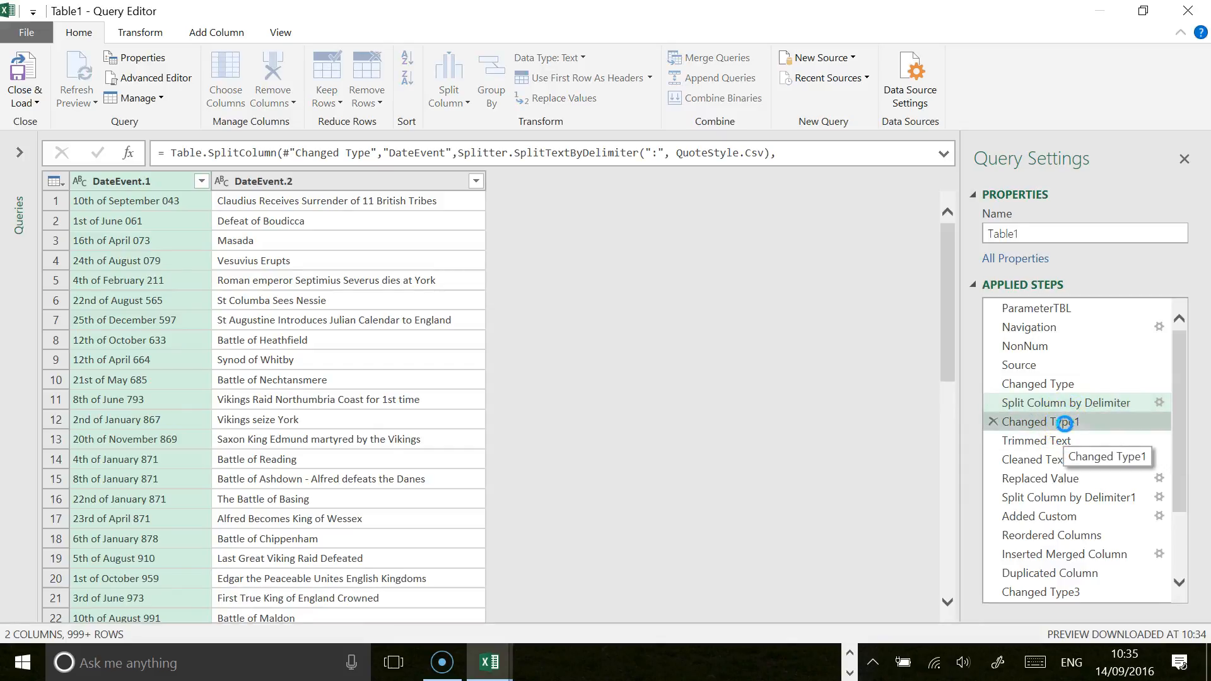
pyautogui.click(1048, 382)
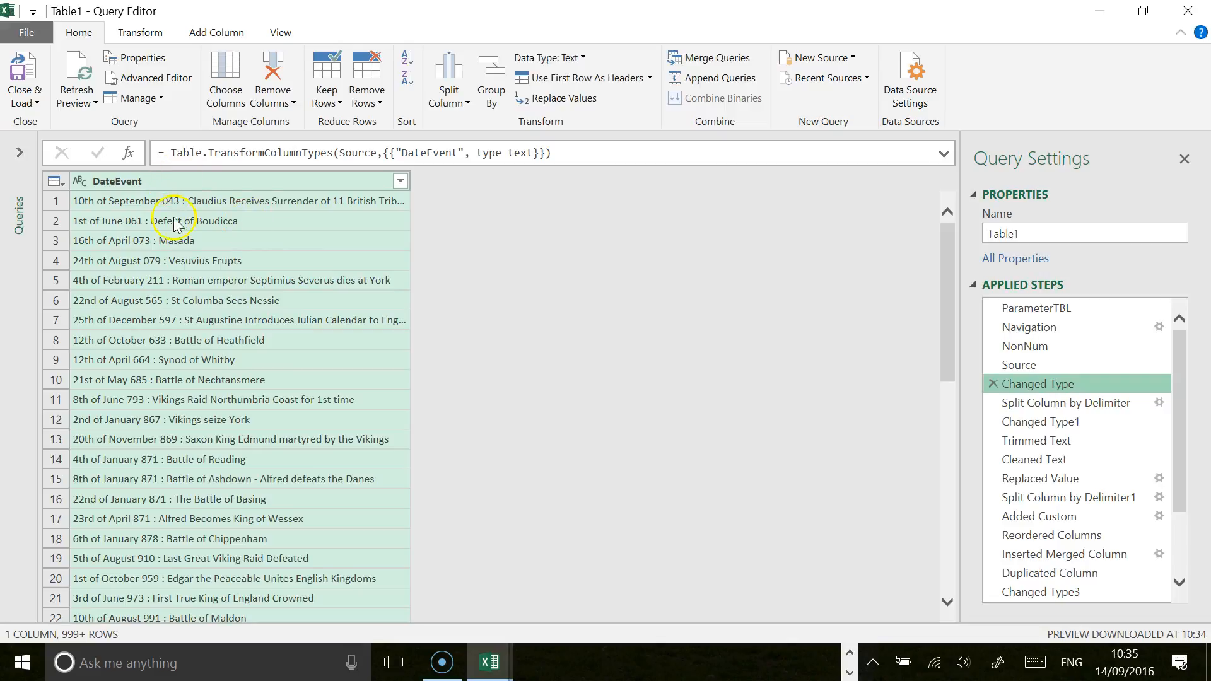
pyautogui.scroll(-3, 192, 252)
pyautogui.scroll(3, 193, 268)
pyautogui.click(1012, 404)
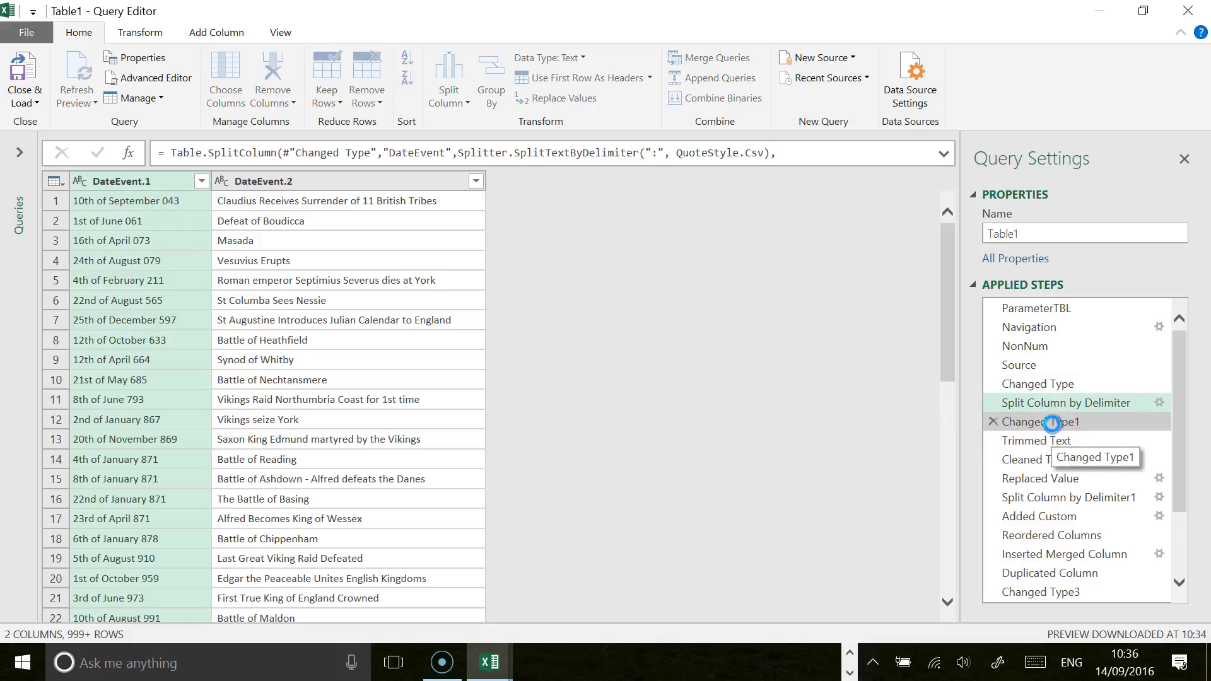
pyautogui.click(1052, 423)
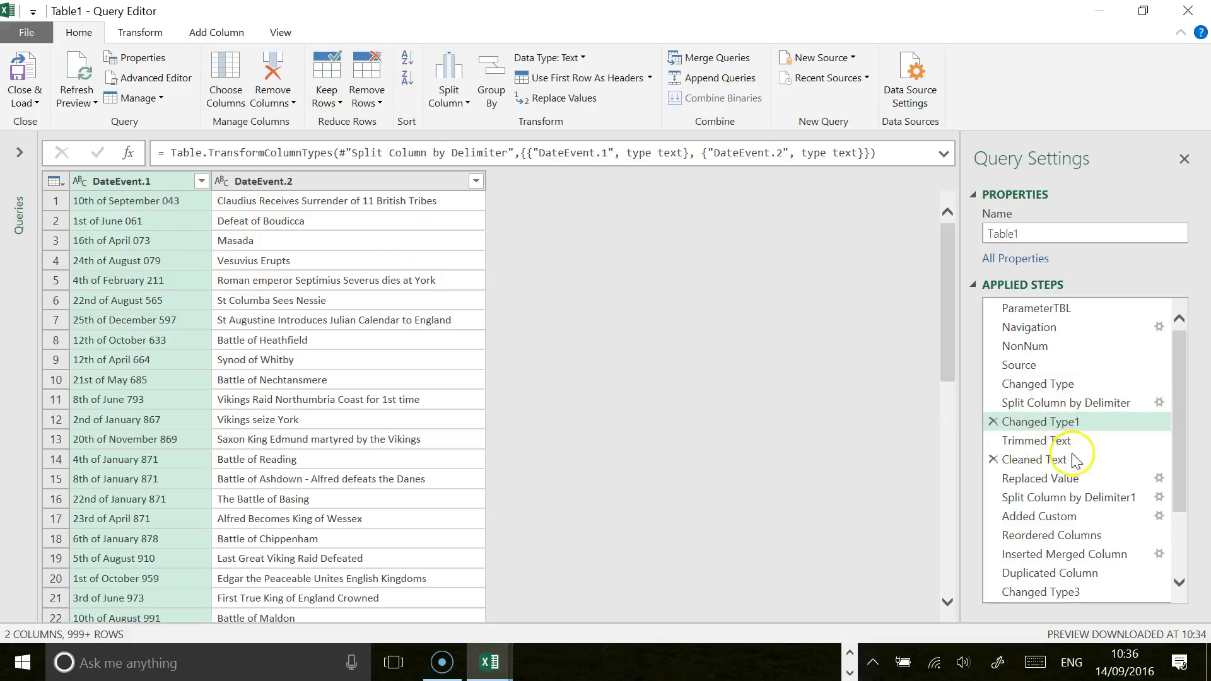
# Step: Review how the Trimmed Text, Cleaned Text and Replaced Value steps tidy the DateEvent columns
pyautogui.click(1041, 441)
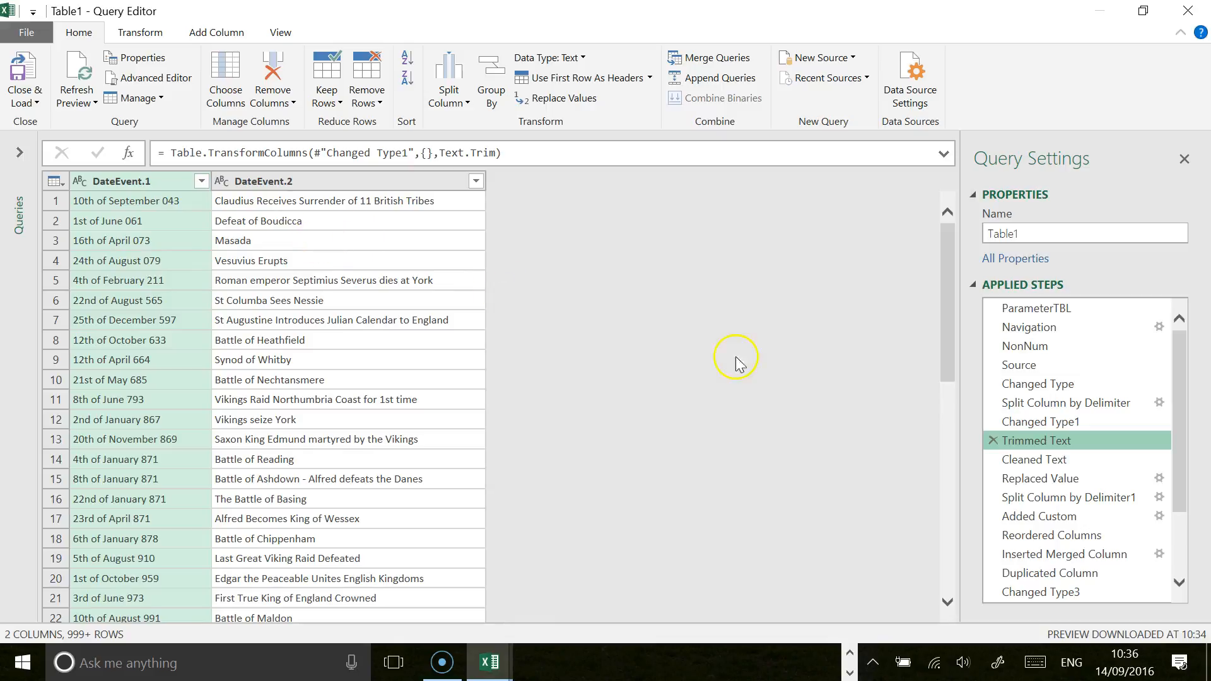
pyautogui.click(1039, 460)
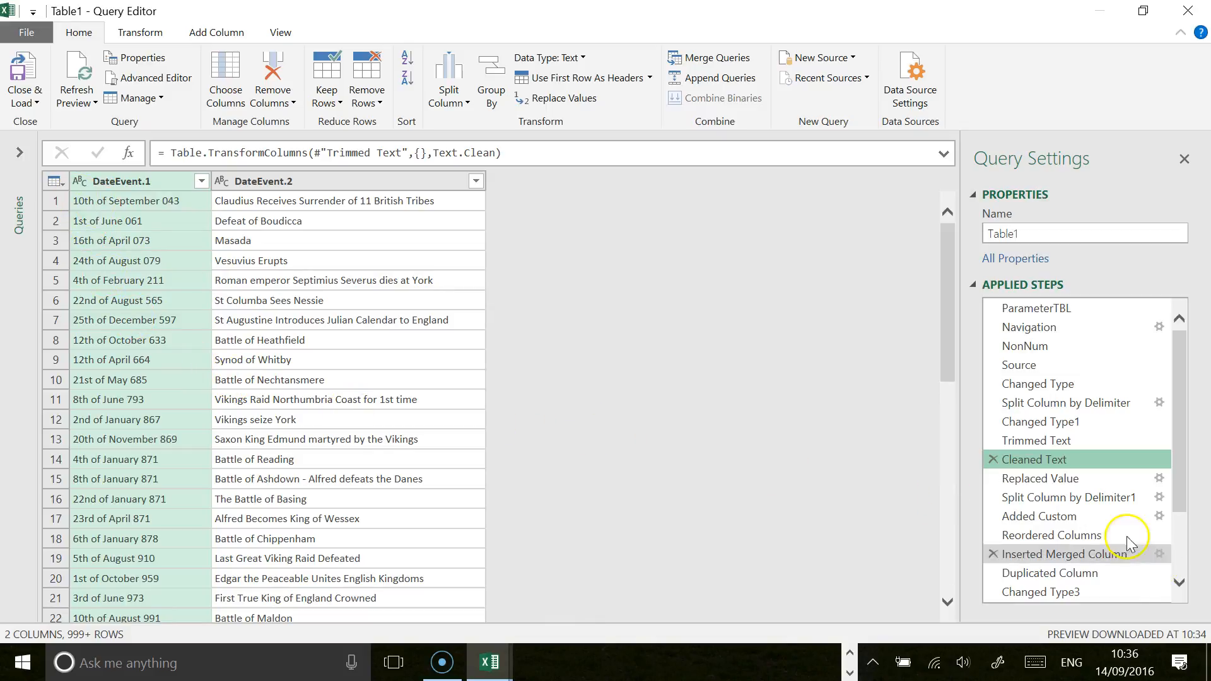
pyautogui.click(1068, 479)
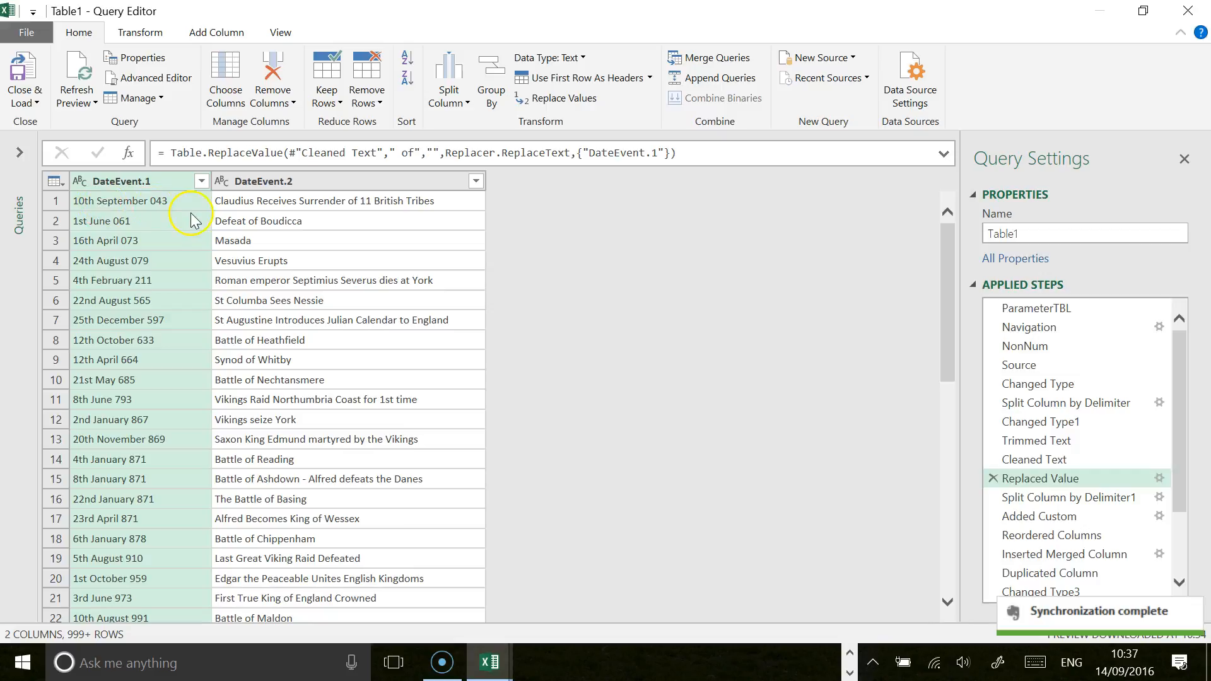
# Step: Review the Split Column by Delimiter1 and Added Custom steps, and open the settings of the CleanDay custom column
pyautogui.click(1054, 497)
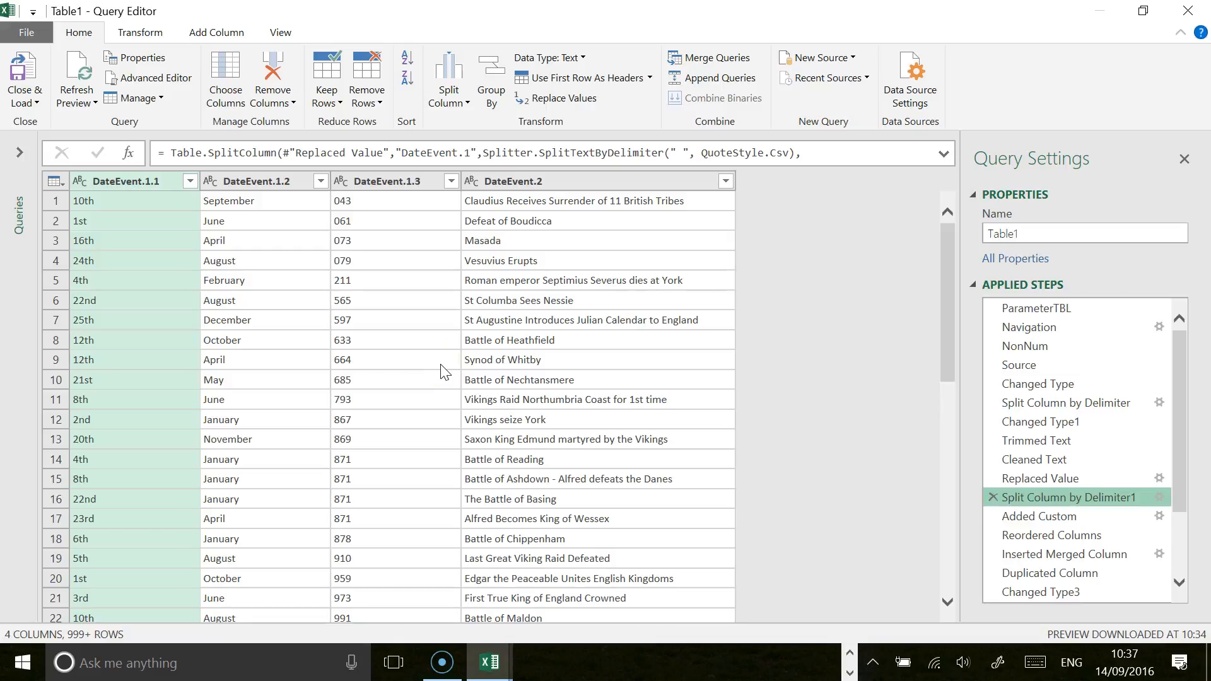
pyautogui.click(335, 362)
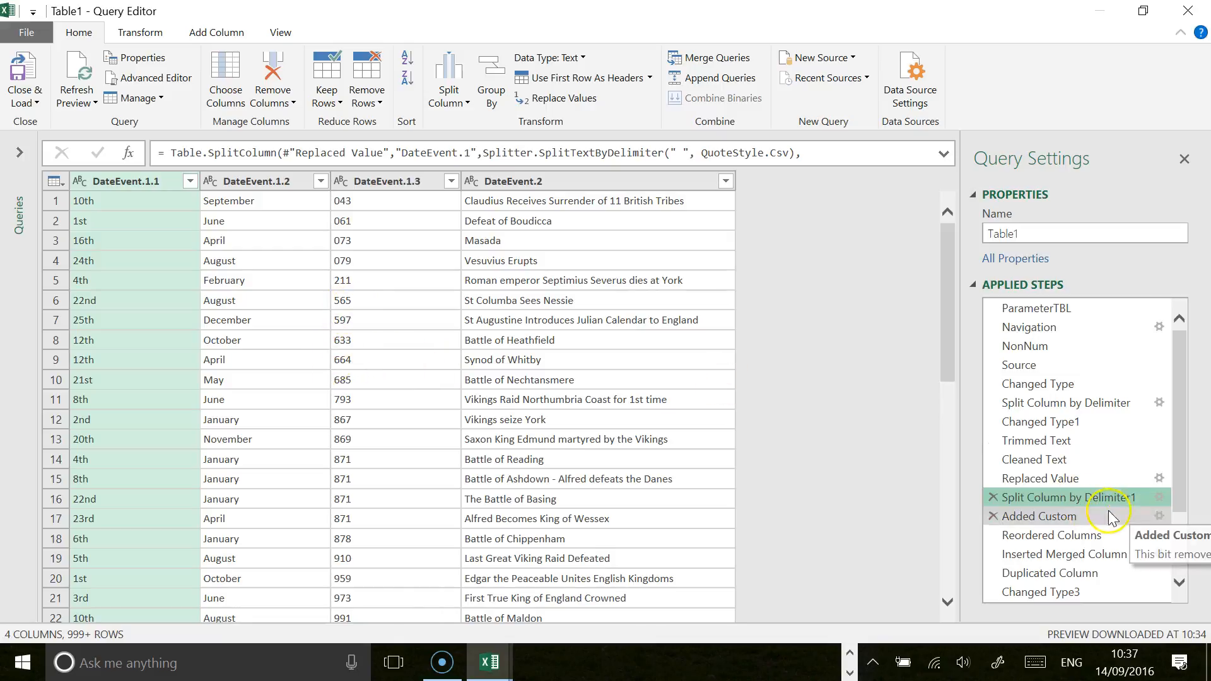
pyautogui.click(1089, 519)
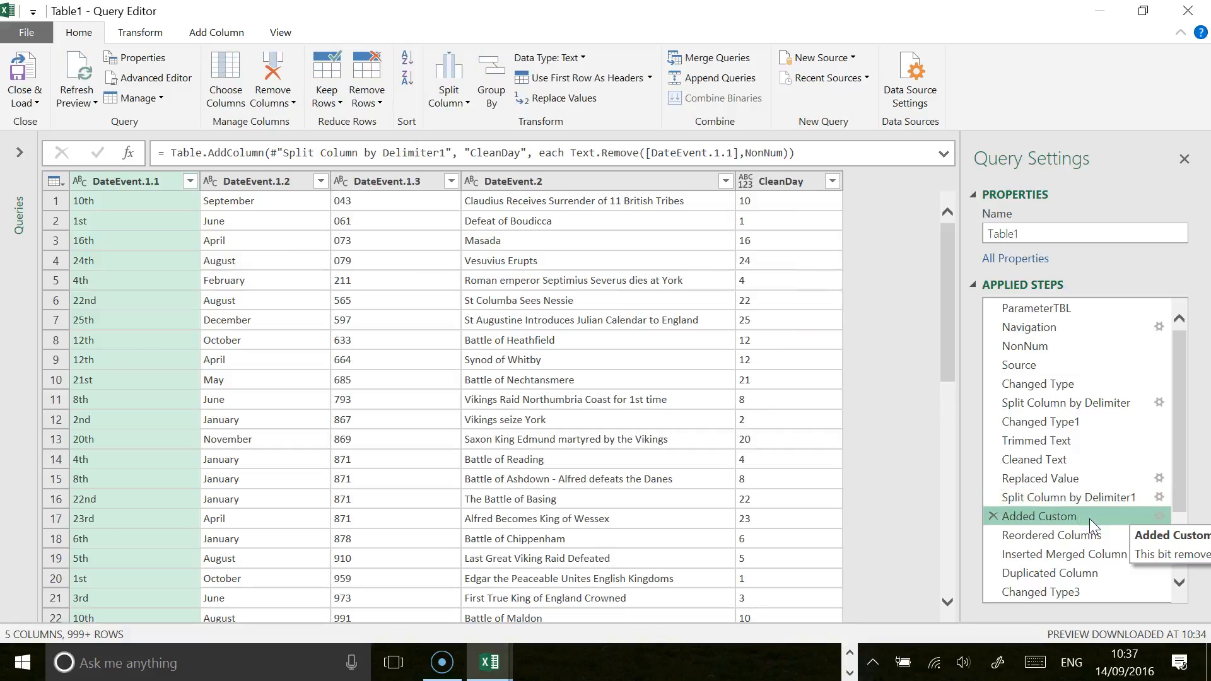
pyautogui.click(560, 233)
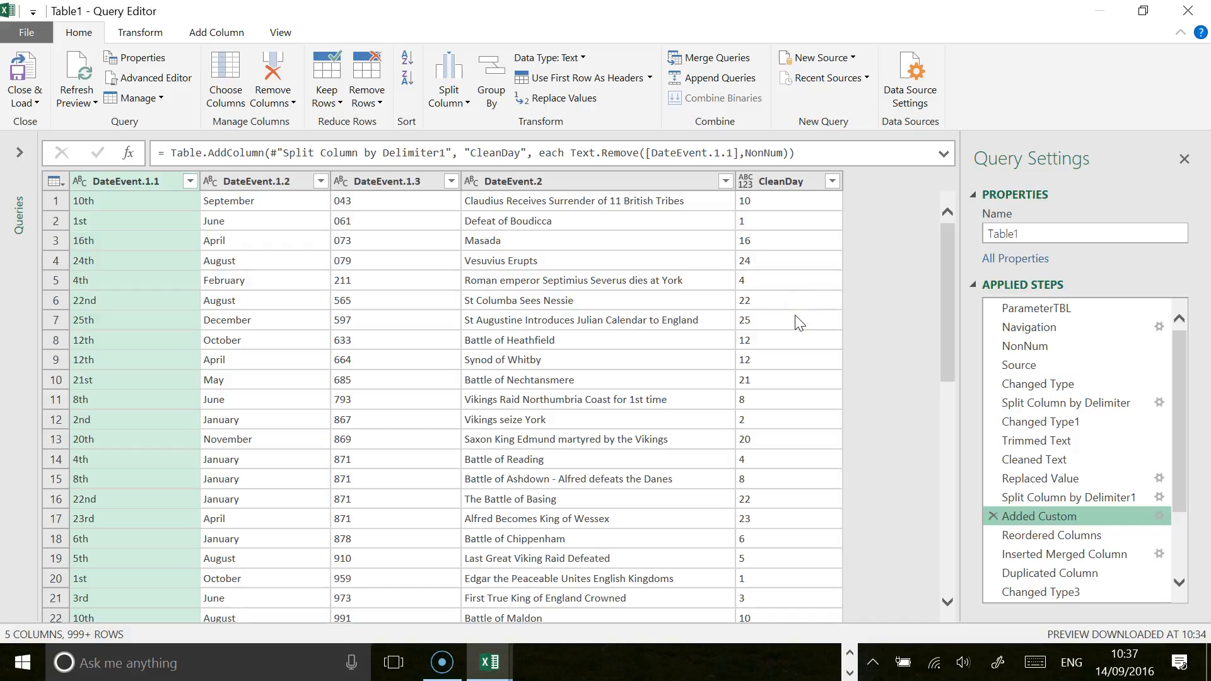
pyautogui.click(1159, 517)
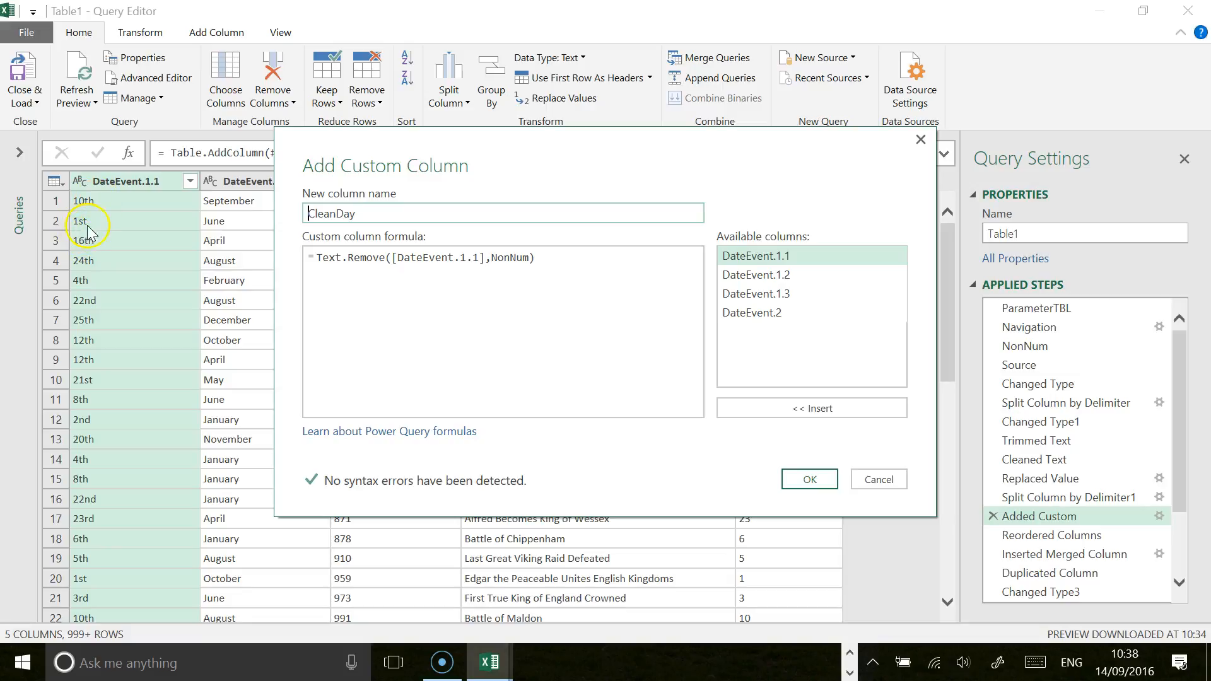
# Step: Close the CleanDay column settings unchanged and review the Reordered Columns, Inserted Merged Column and Duplicated Column steps
pyautogui.click(880, 479)
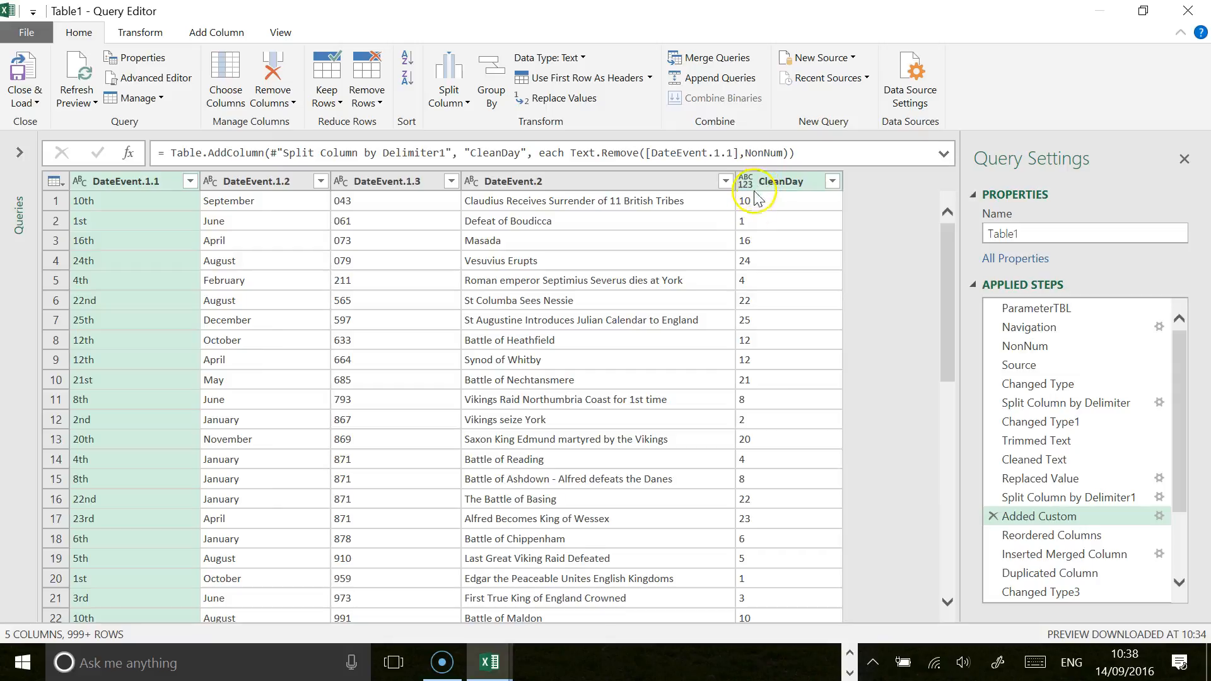
pyautogui.click(1029, 536)
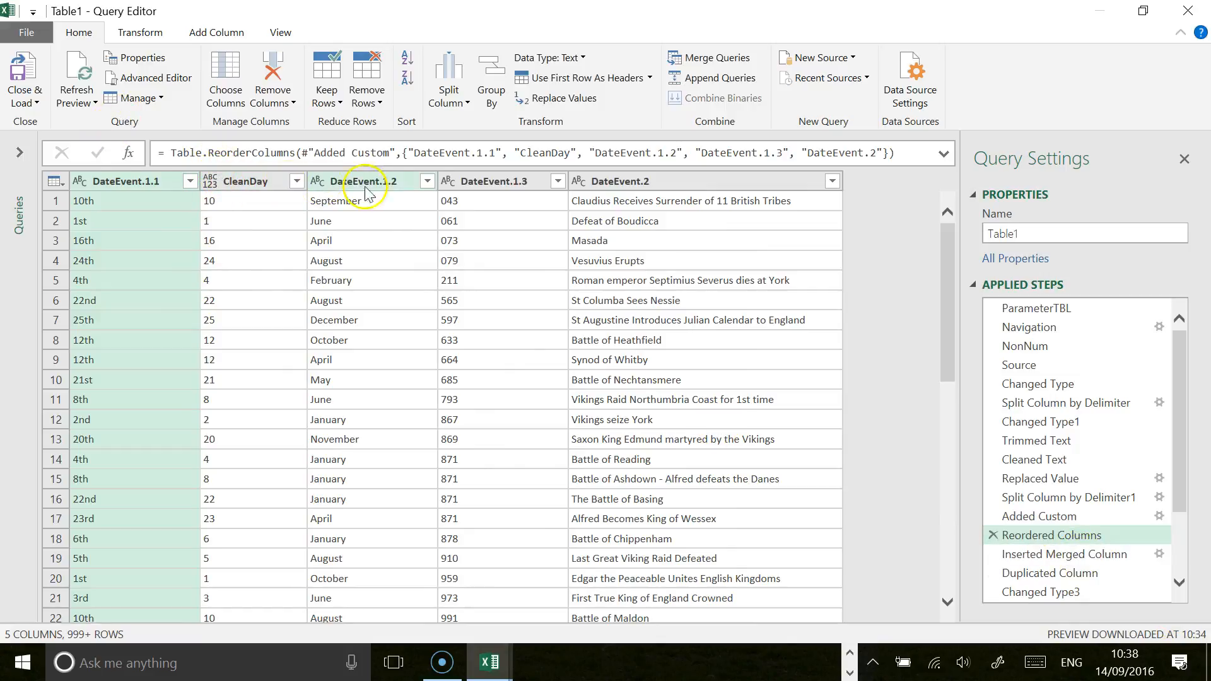
pyautogui.click(1045, 555)
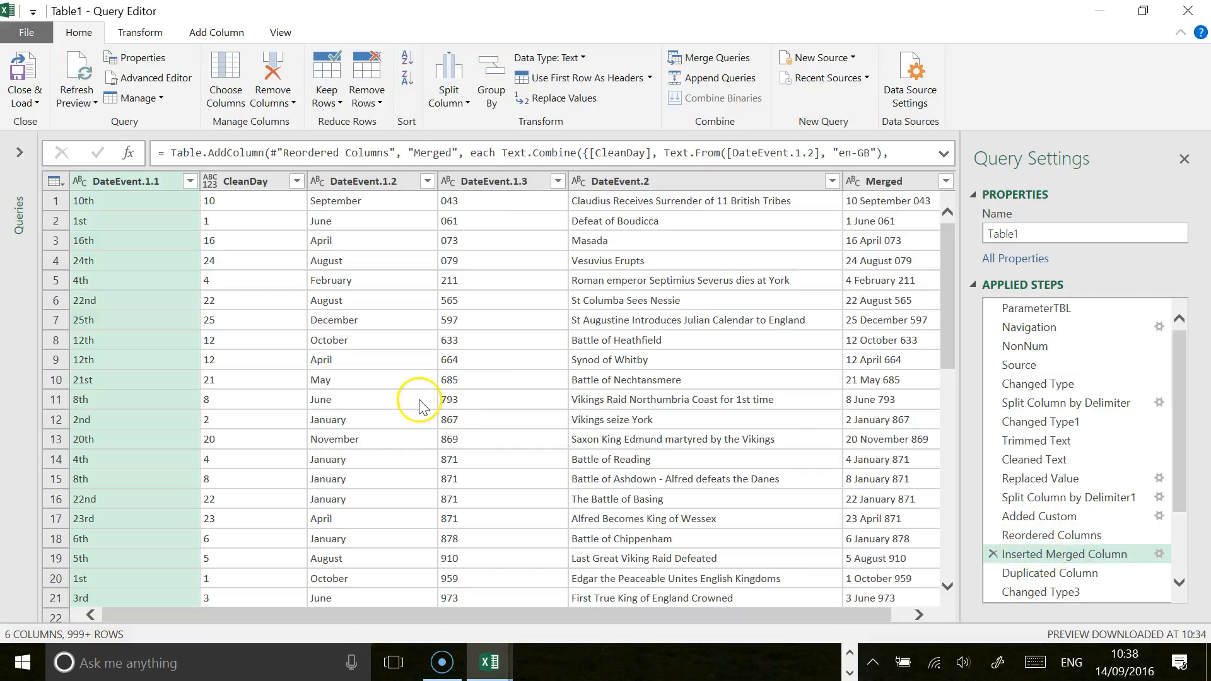
pyautogui.click(1178, 582)
pyautogui.click(1075, 496)
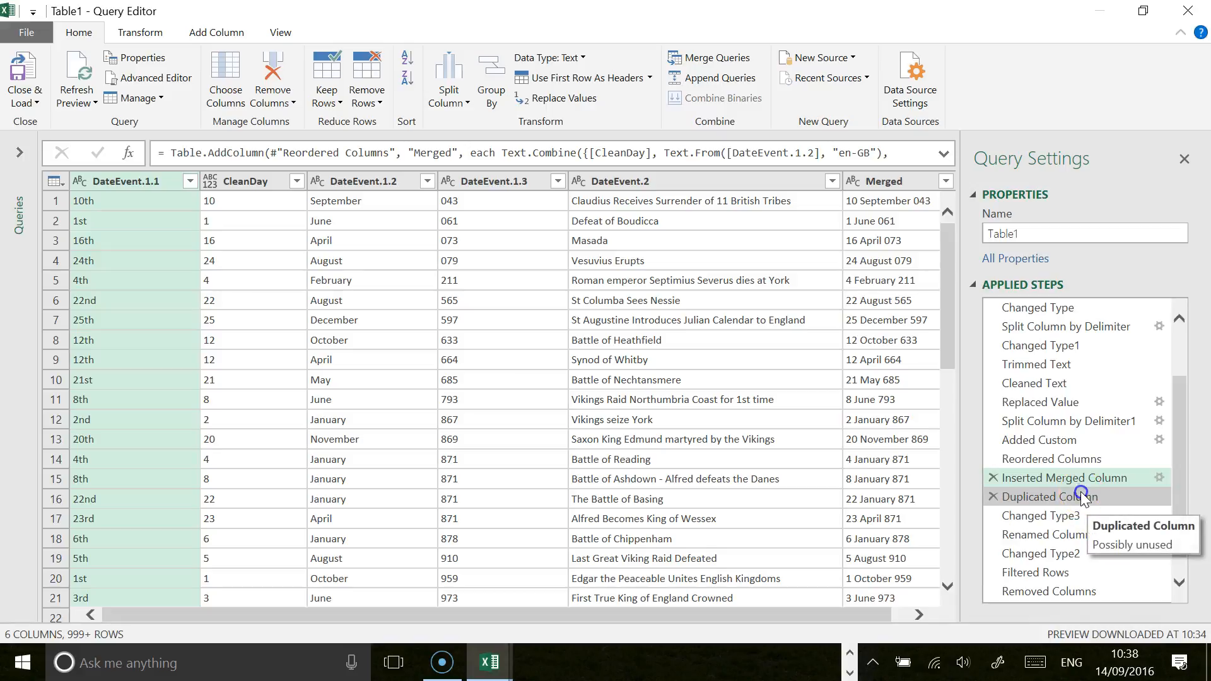
pyautogui.click(918, 615)
pyautogui.click(918, 615)
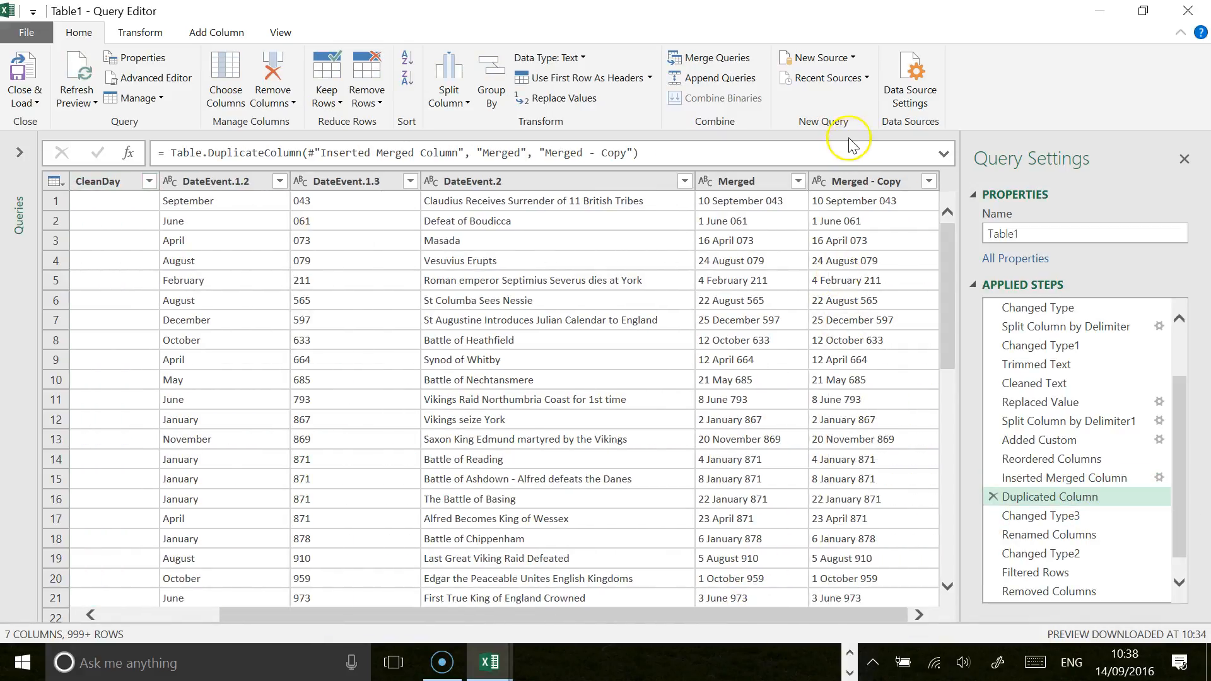
# Step: Review how the Changed Type3, Renamed Columns and Changed Type2 steps convert and rename the date columns
pyautogui.click(1038, 516)
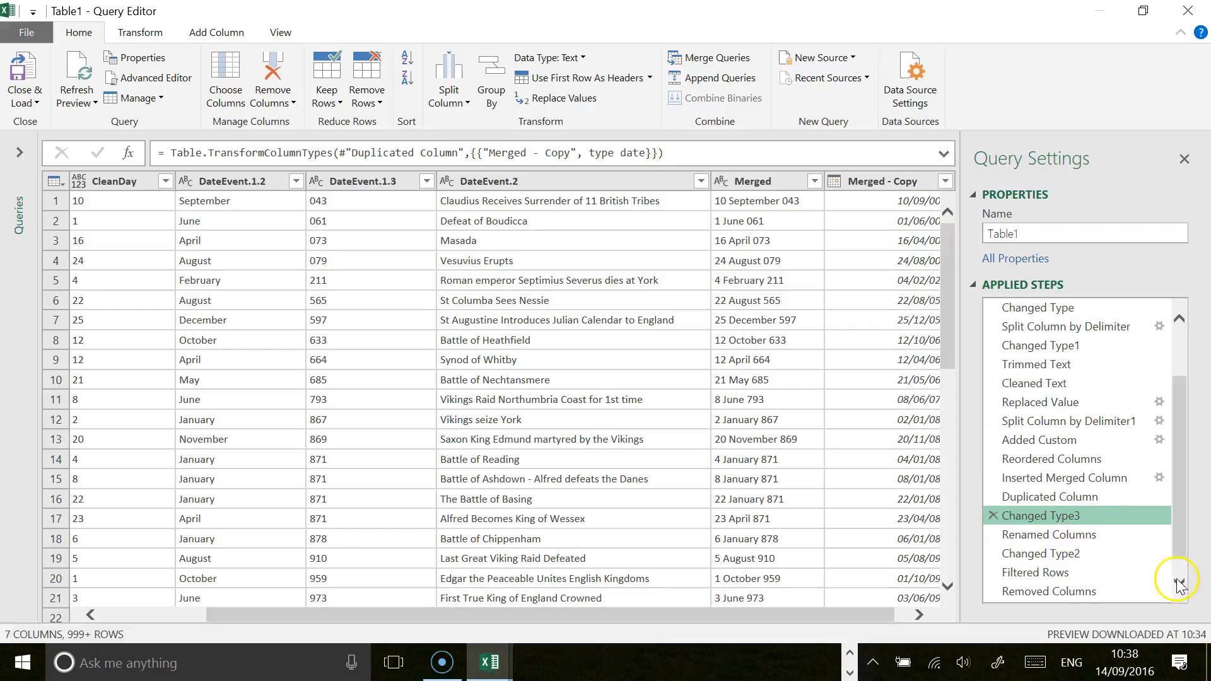
pyautogui.click(1056, 537)
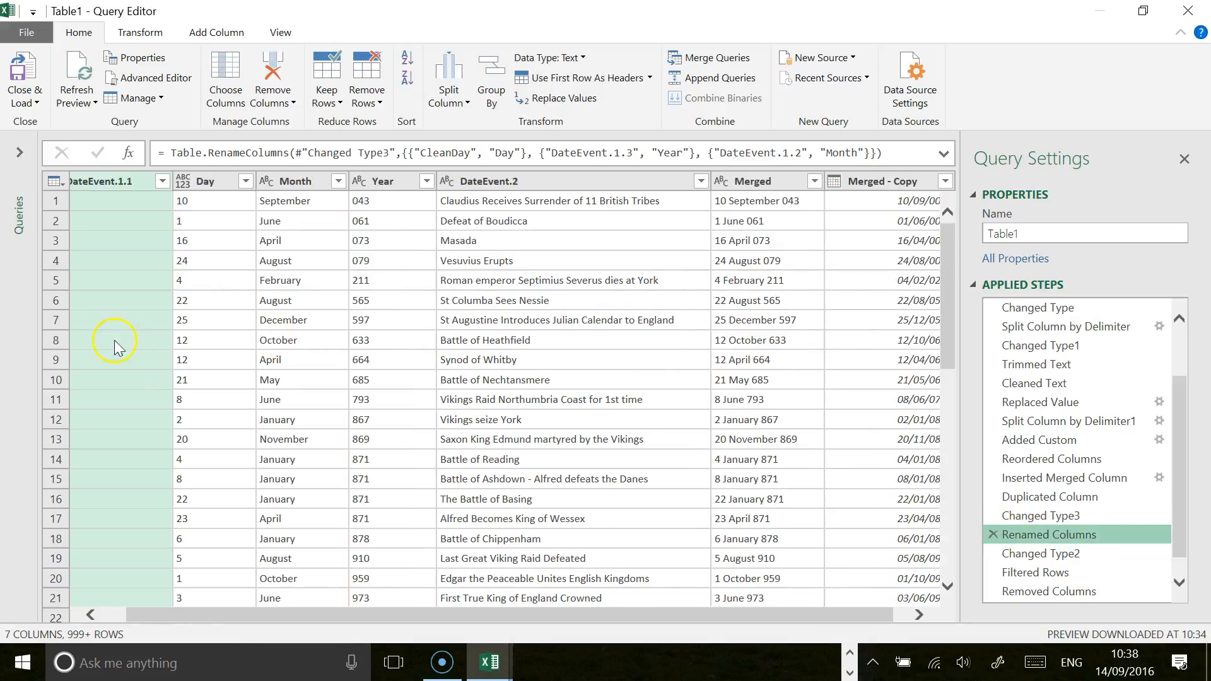
pyautogui.click(1016, 557)
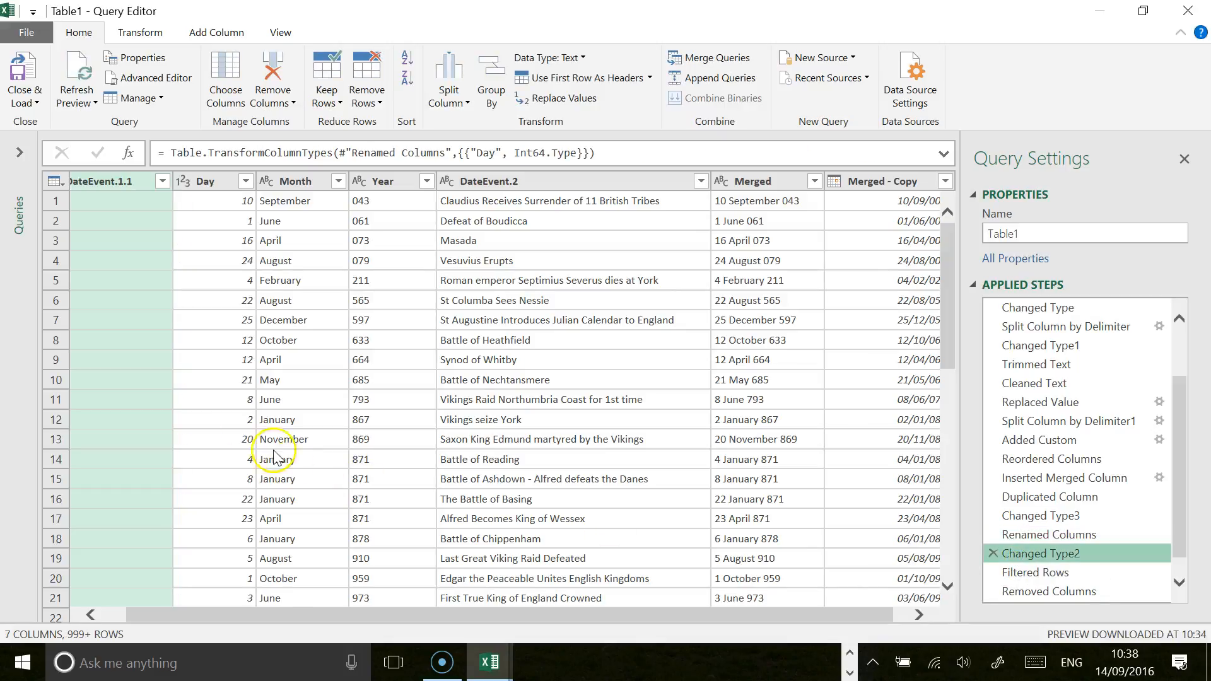
# Step: Examine the Filtered Rows step and the DayofBirth parameter in its formula
pyautogui.click(1034, 573)
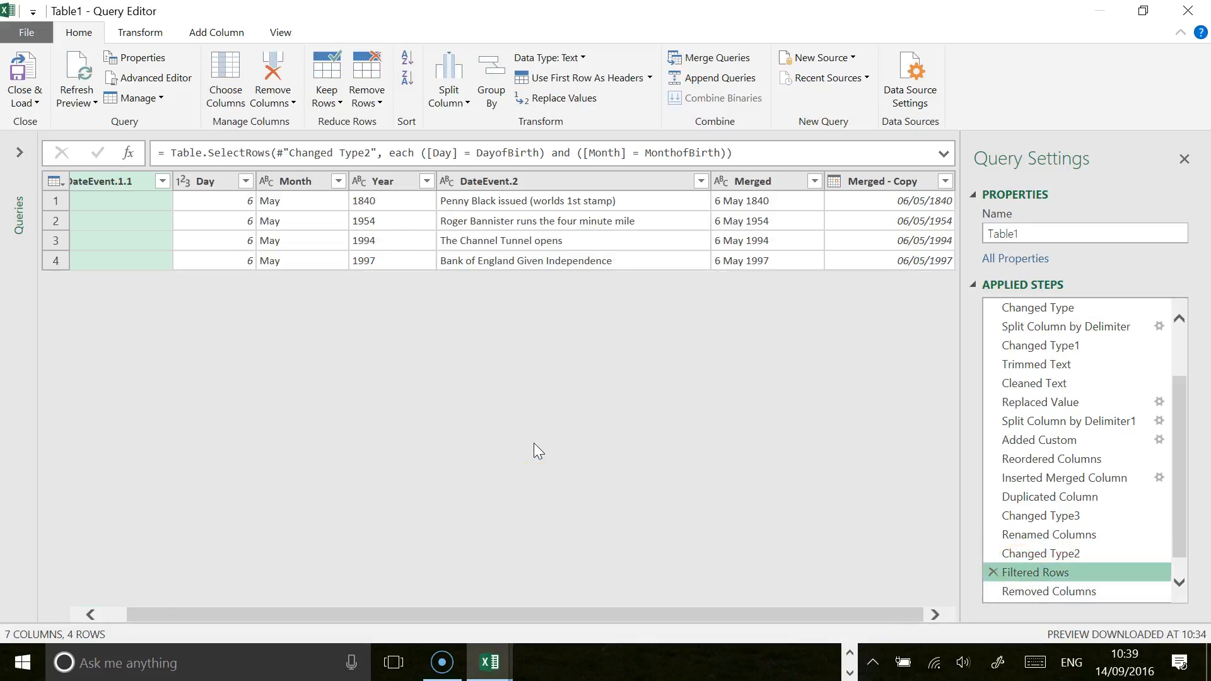
pyautogui.click(243, 301)
pyautogui.moveTo(478, 153); pyautogui.dragTo(531, 154)
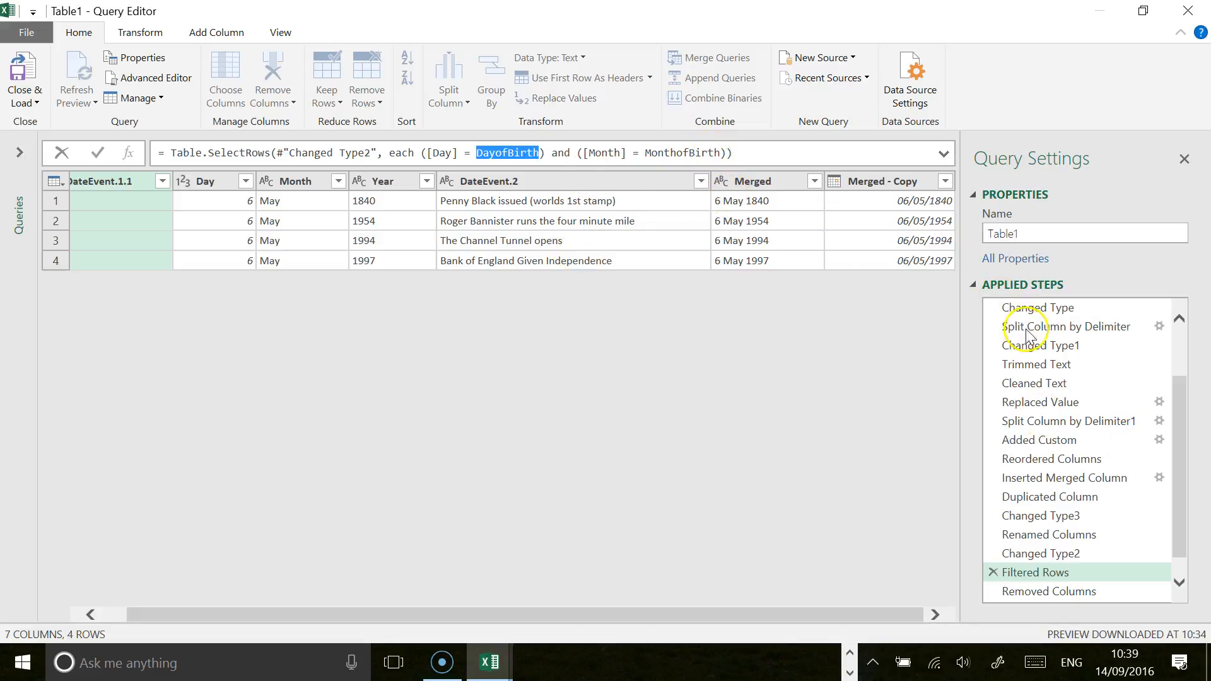
pyautogui.click(1185, 345)
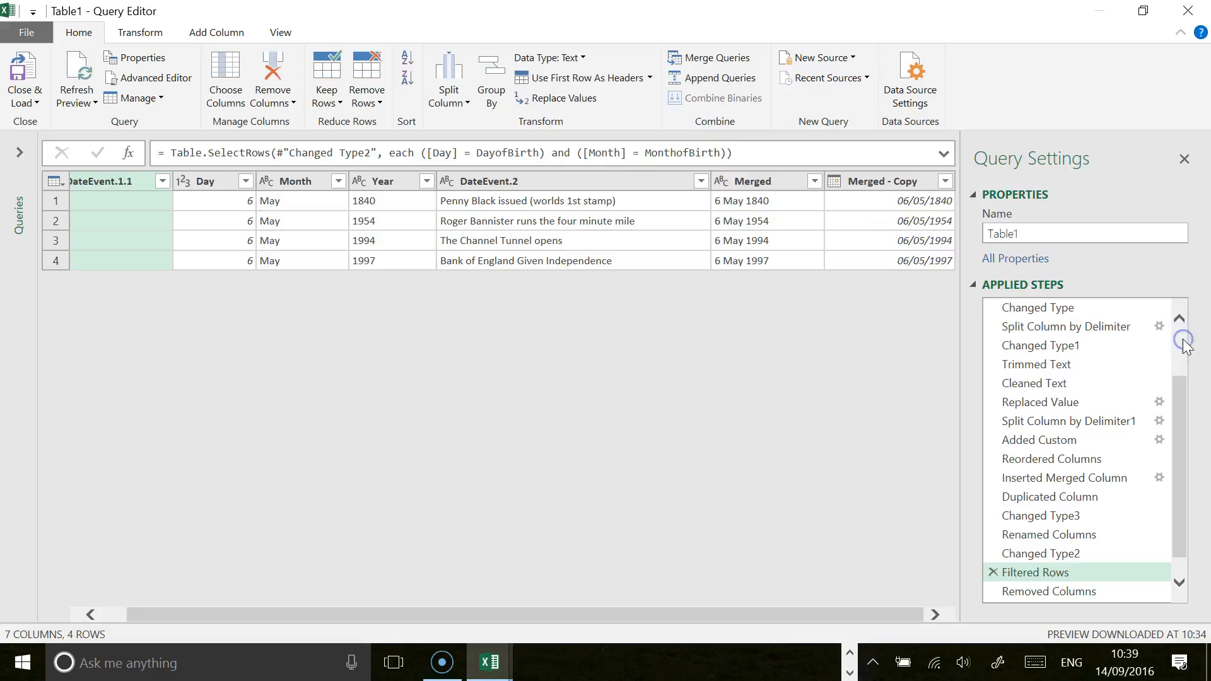
pyautogui.click(1179, 336)
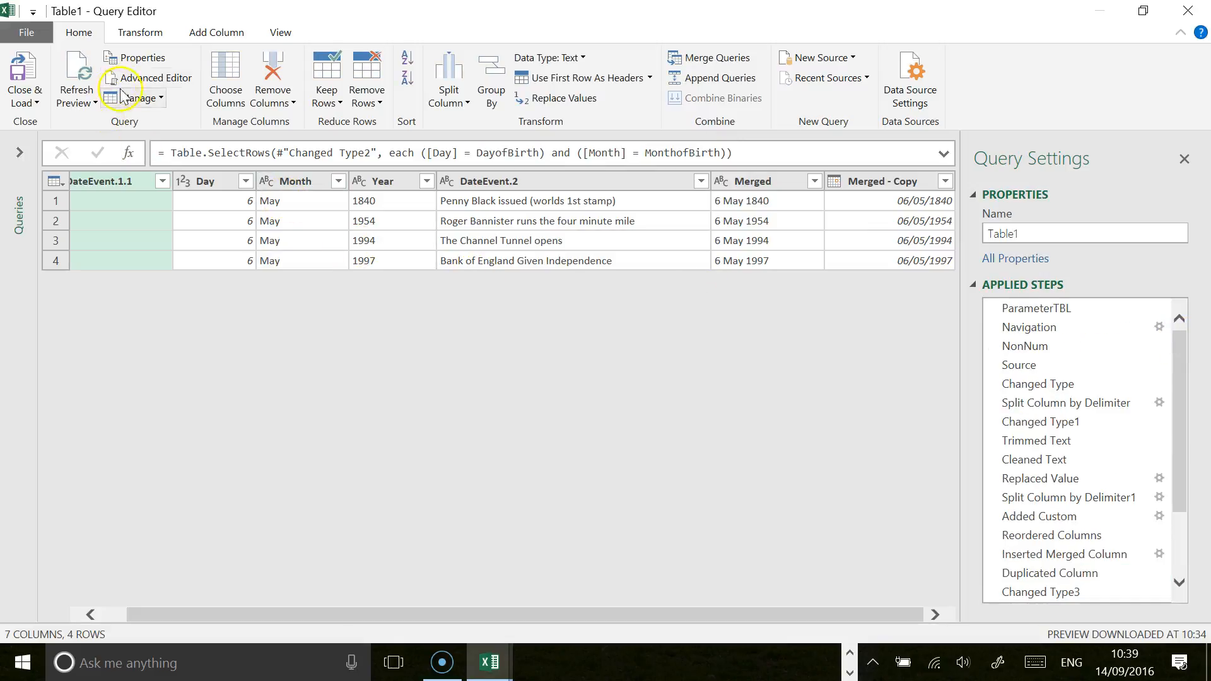
# Step: Open the query's full M code and examine the DayofBirth and MonthofBirth parameters in the Filtered Rows line
pyautogui.click(134, 79)
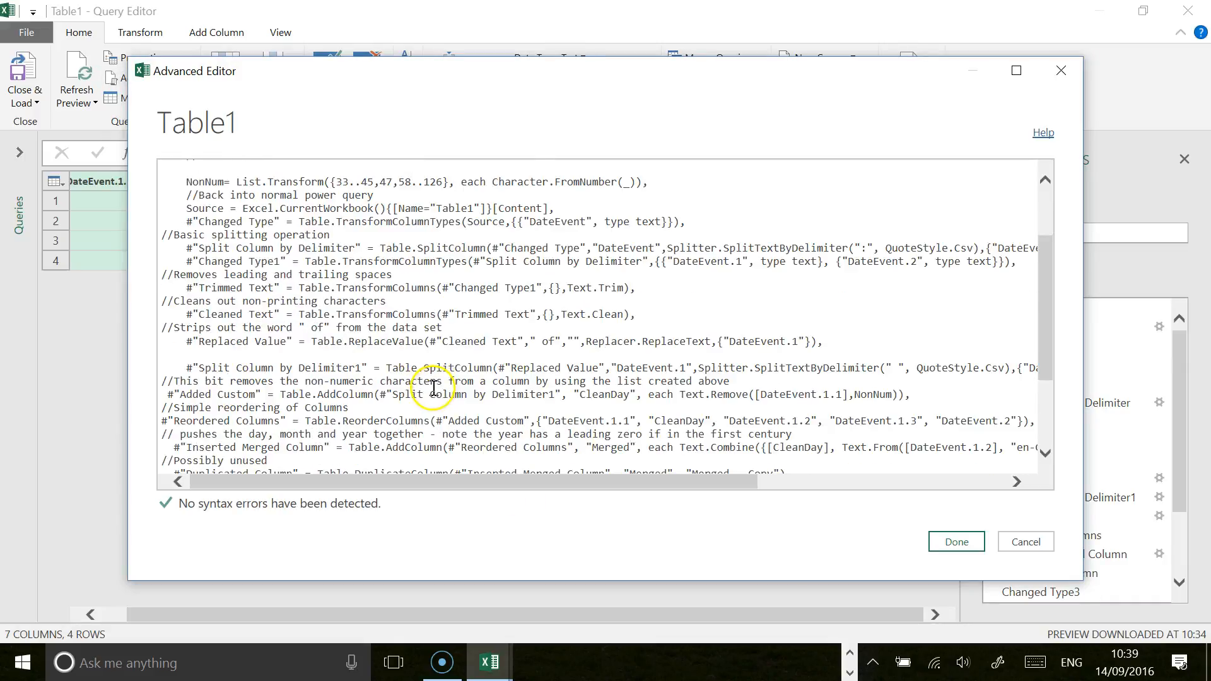
pyautogui.scroll(-6, 452, 389)
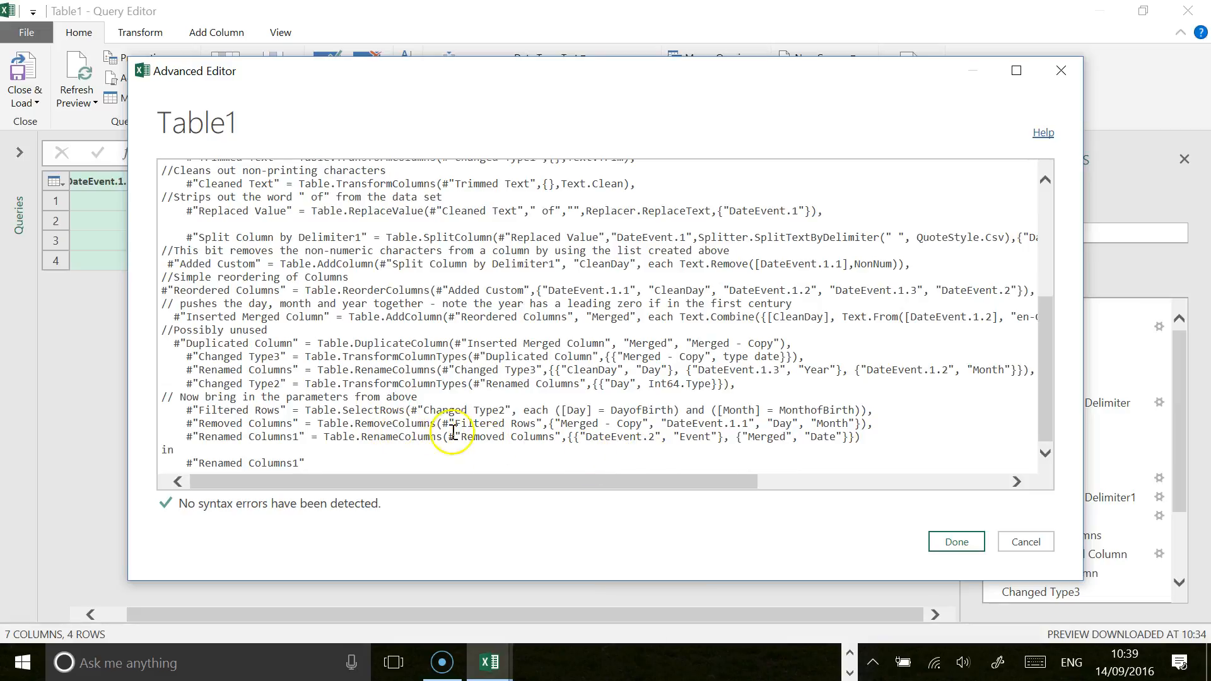
pyautogui.moveTo(610, 410); pyautogui.dragTo(674, 410)
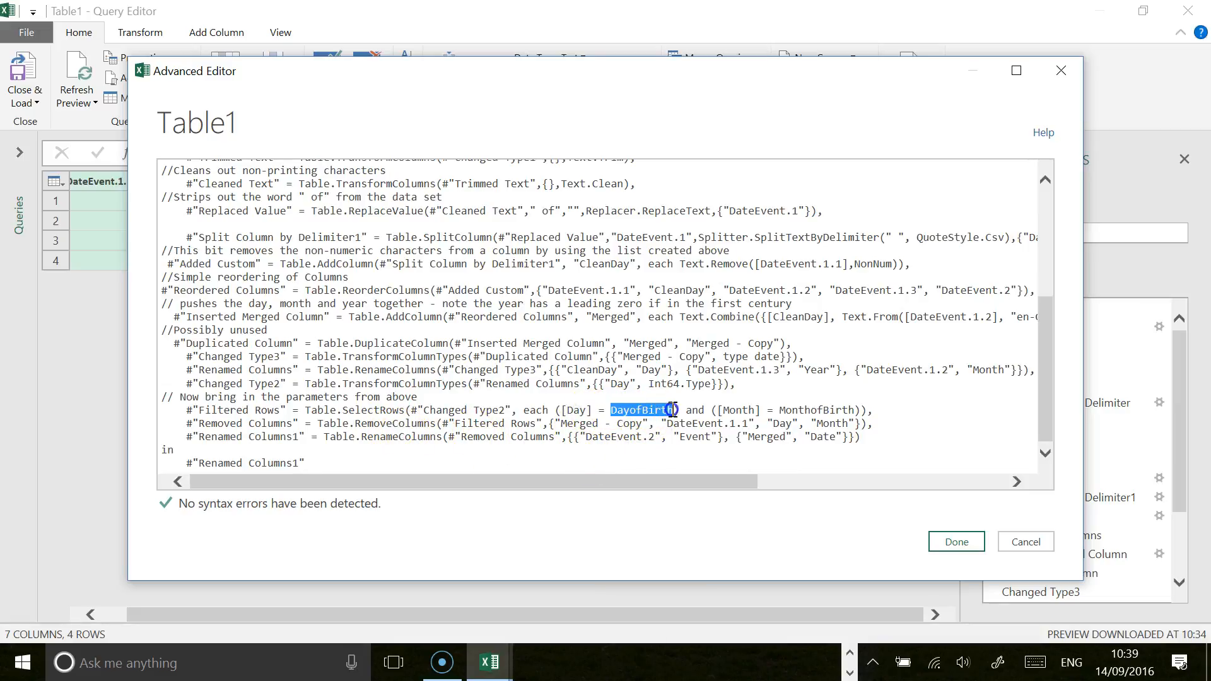
pyautogui.moveTo(779, 410); pyautogui.dragTo(857, 412)
pyautogui.scroll(6, 555, 445)
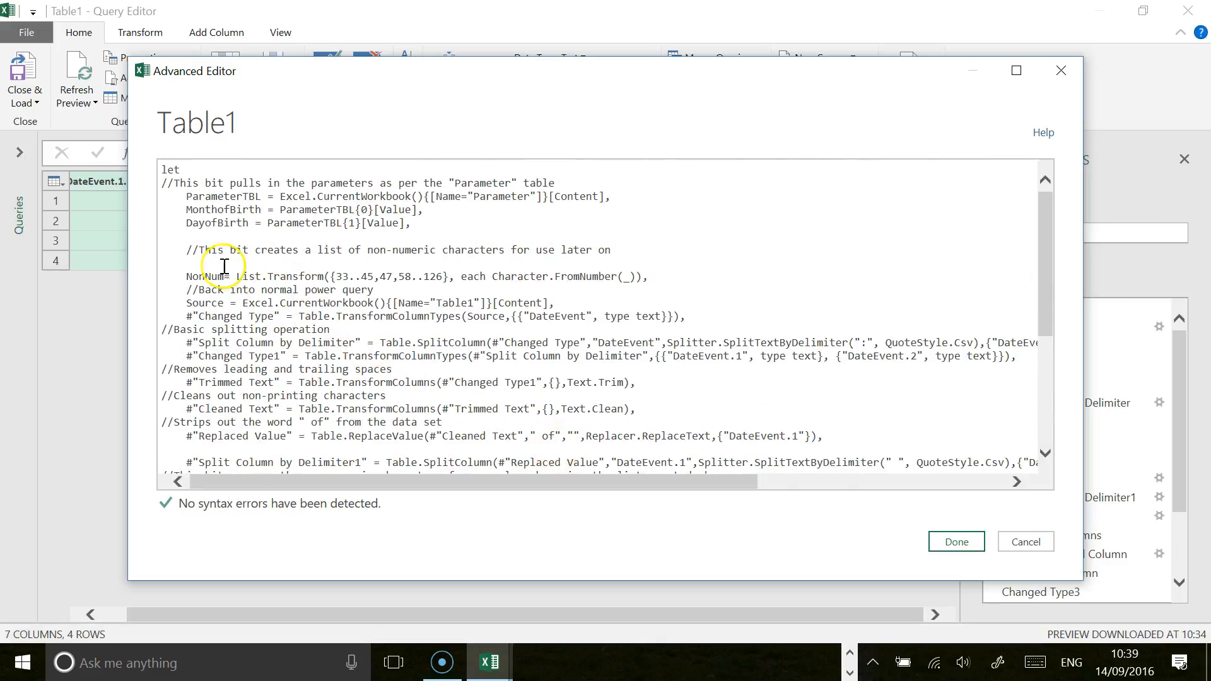
# Step: Examine how MonthofBirth is read from ParameterTBL{0}[Value], then leave the M code without changes
pyautogui.doubleClick(218, 209)
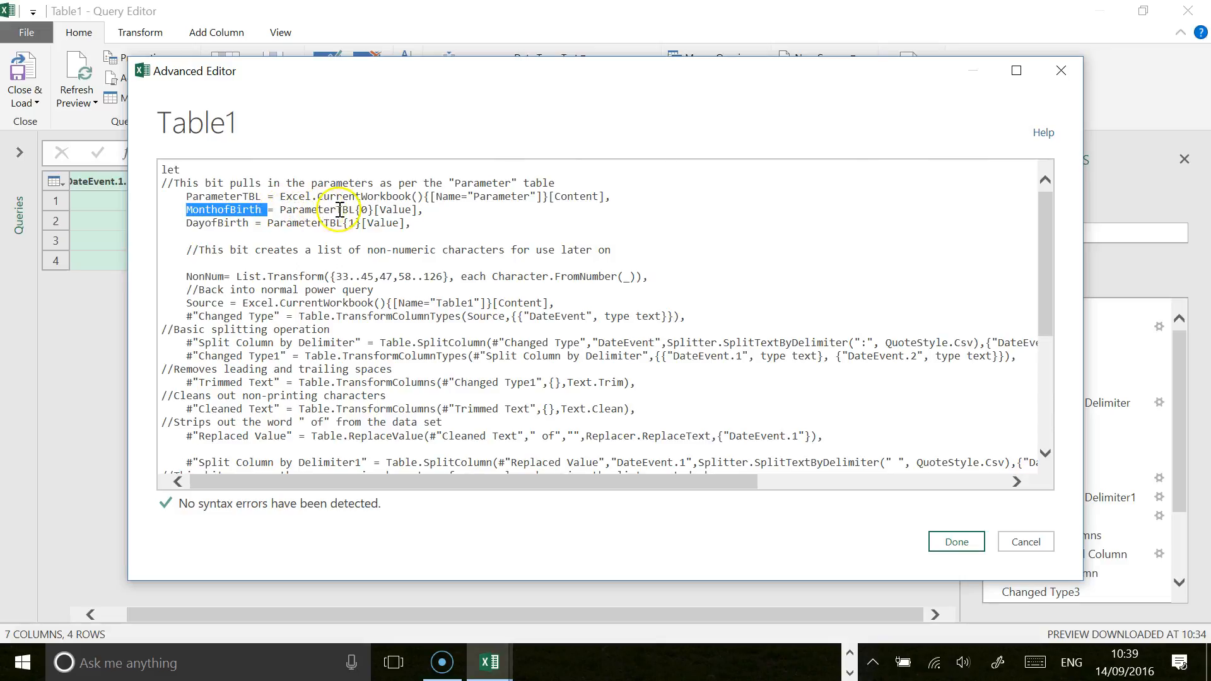
pyautogui.click(363, 209)
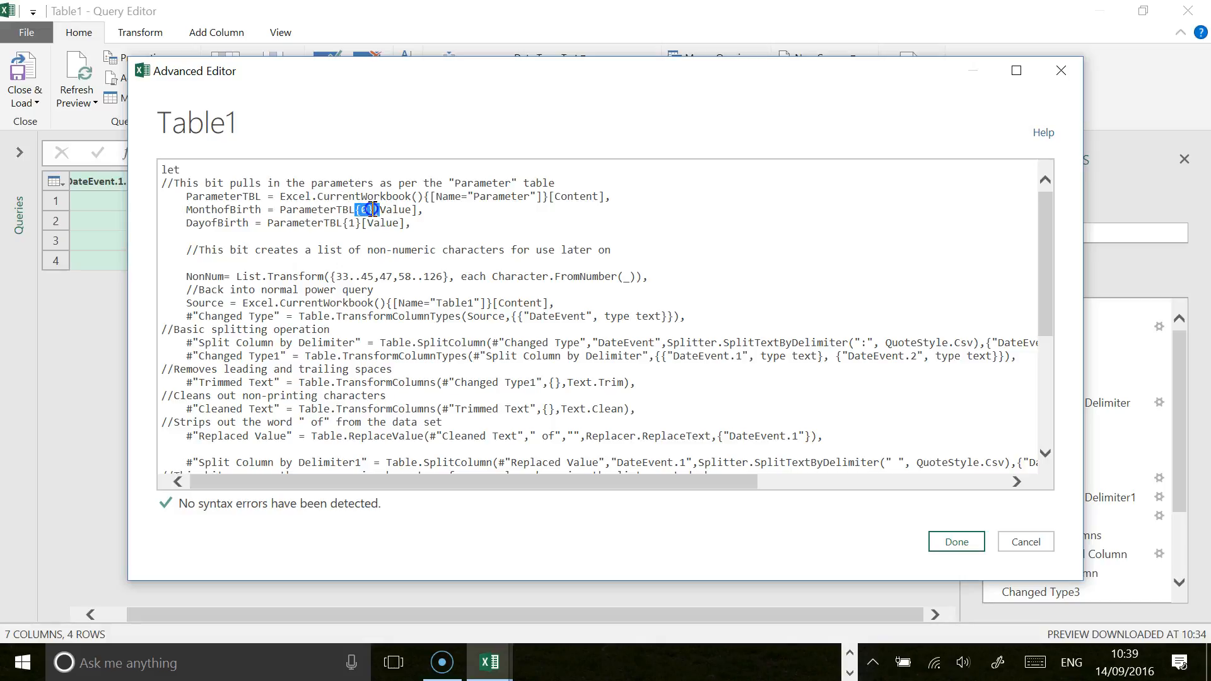
pyautogui.moveTo(372, 209); pyautogui.dragTo(381, 209)
pyautogui.click(1046, 439)
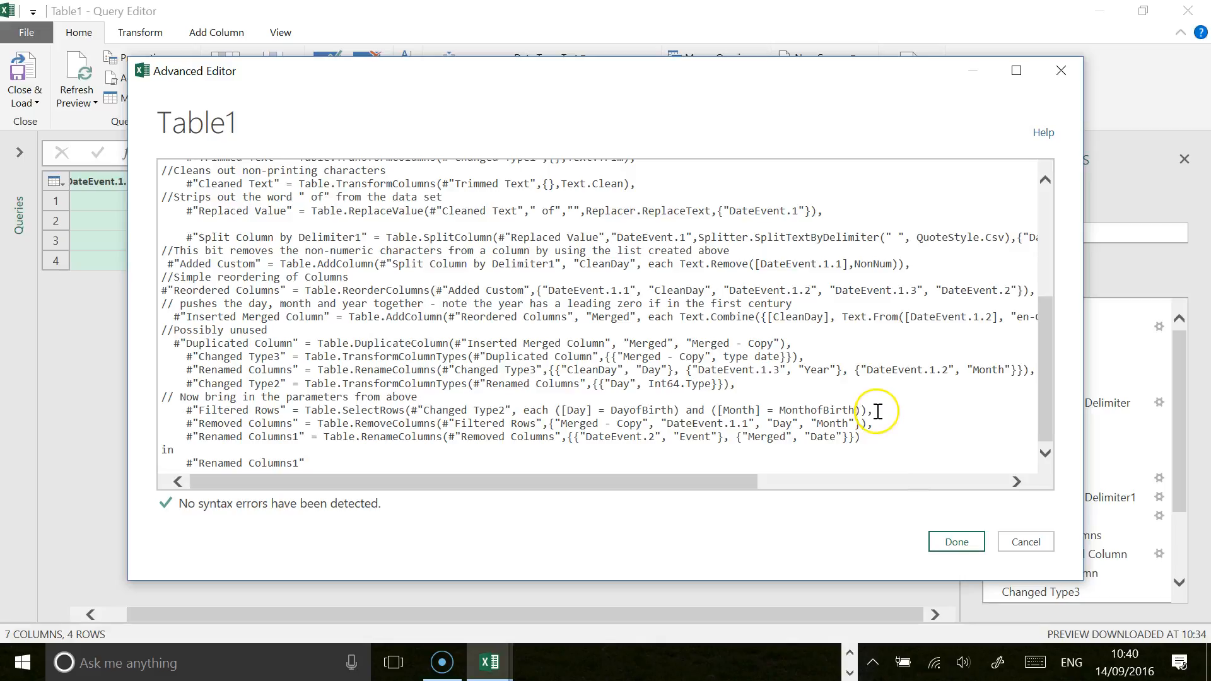
pyautogui.click(1021, 538)
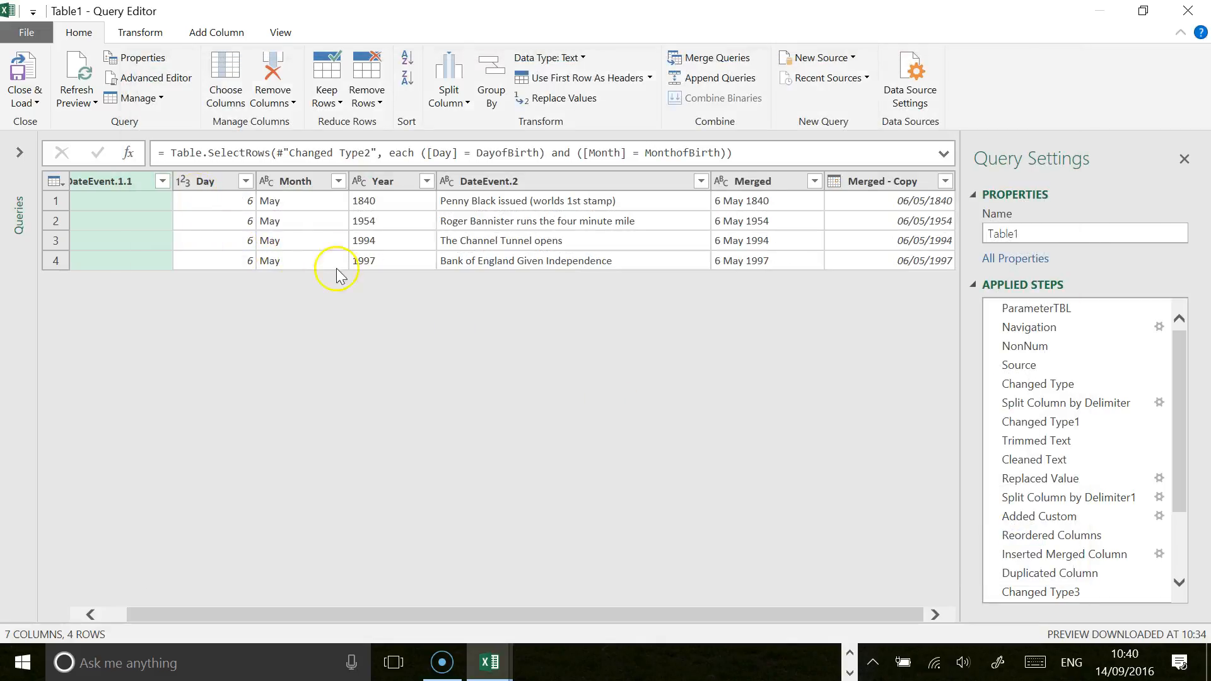
# Step: Review the Removed Columns and Renamed Columns1 steps, and load the query back into the workbook
pyautogui.scroll(-2, 1178, 571)
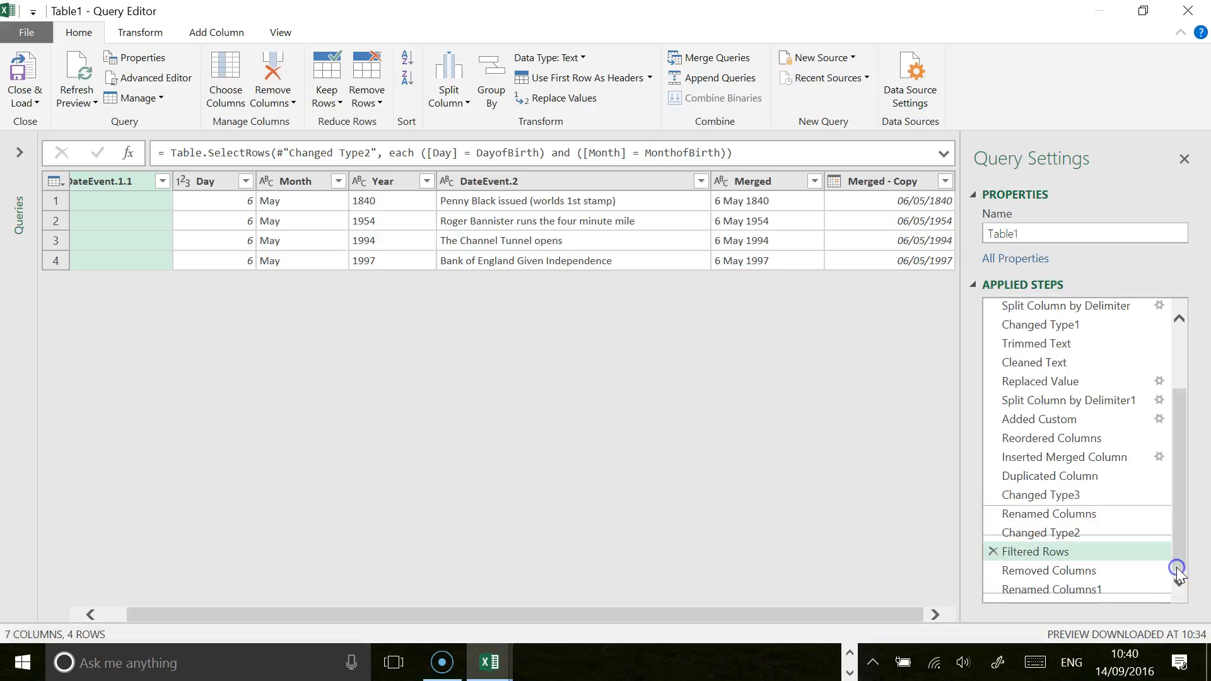
pyautogui.click(1082, 570)
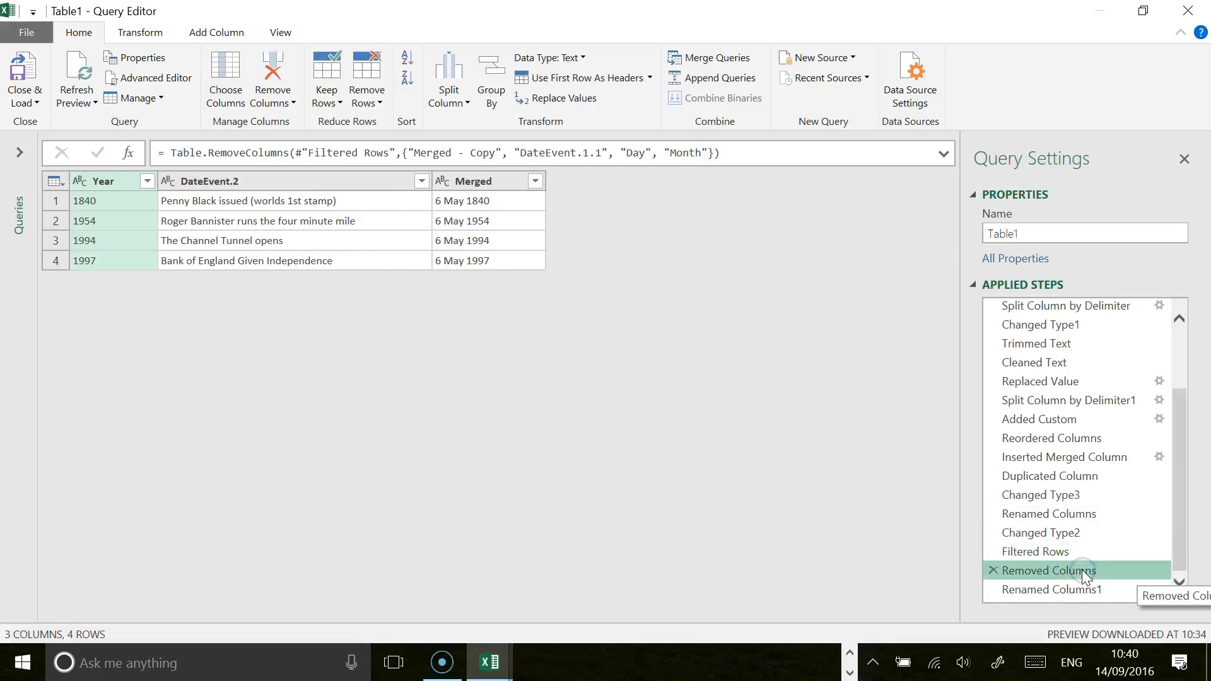
pyautogui.click(1067, 590)
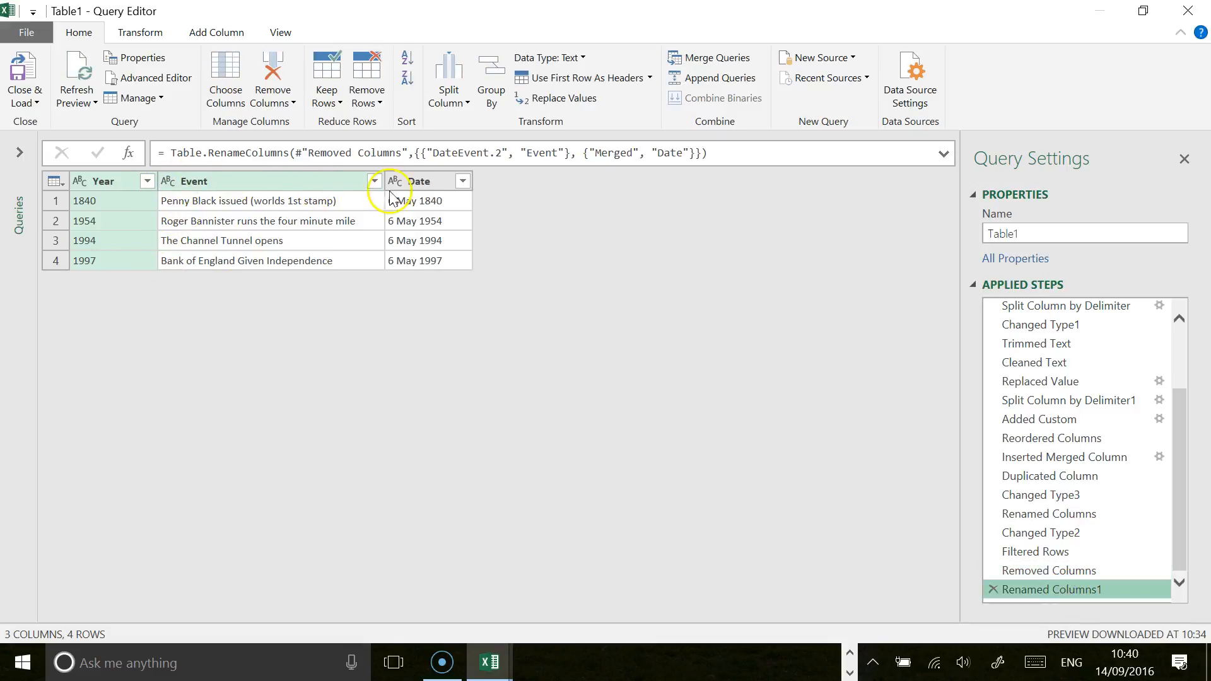
pyautogui.click(38, 93)
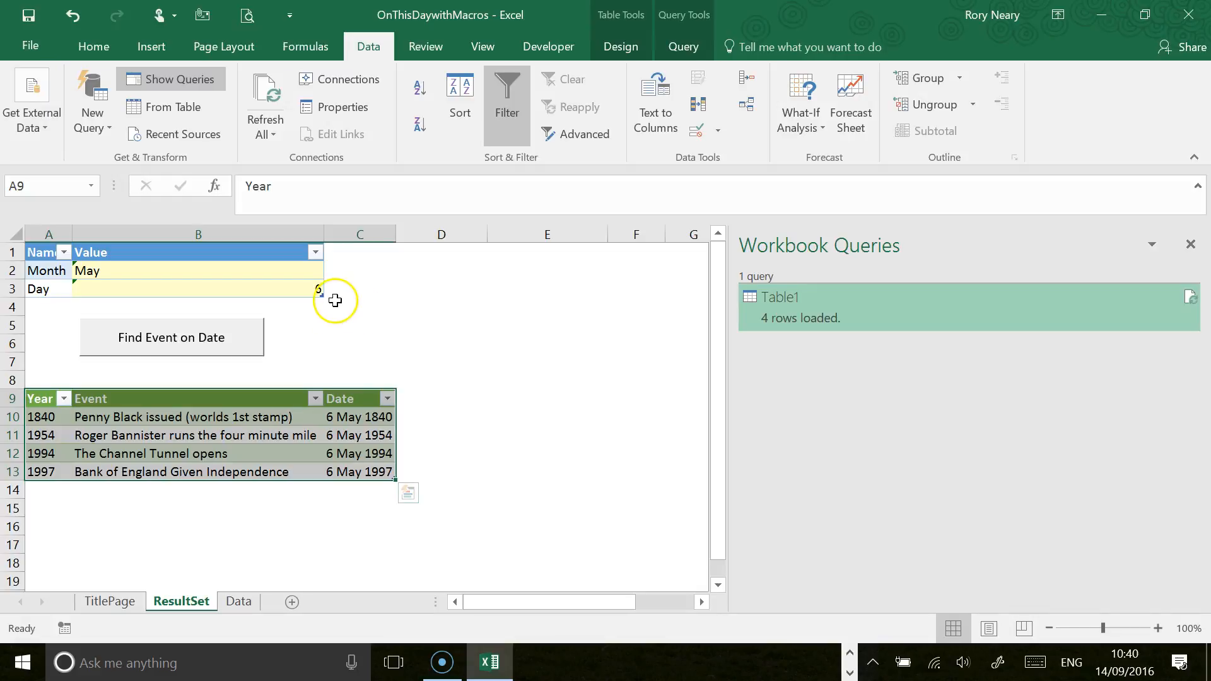
# Step: Set Month to October and Day to 18, run Find Event on Date, and select the BBC Formed event
pyautogui.click(189, 271)
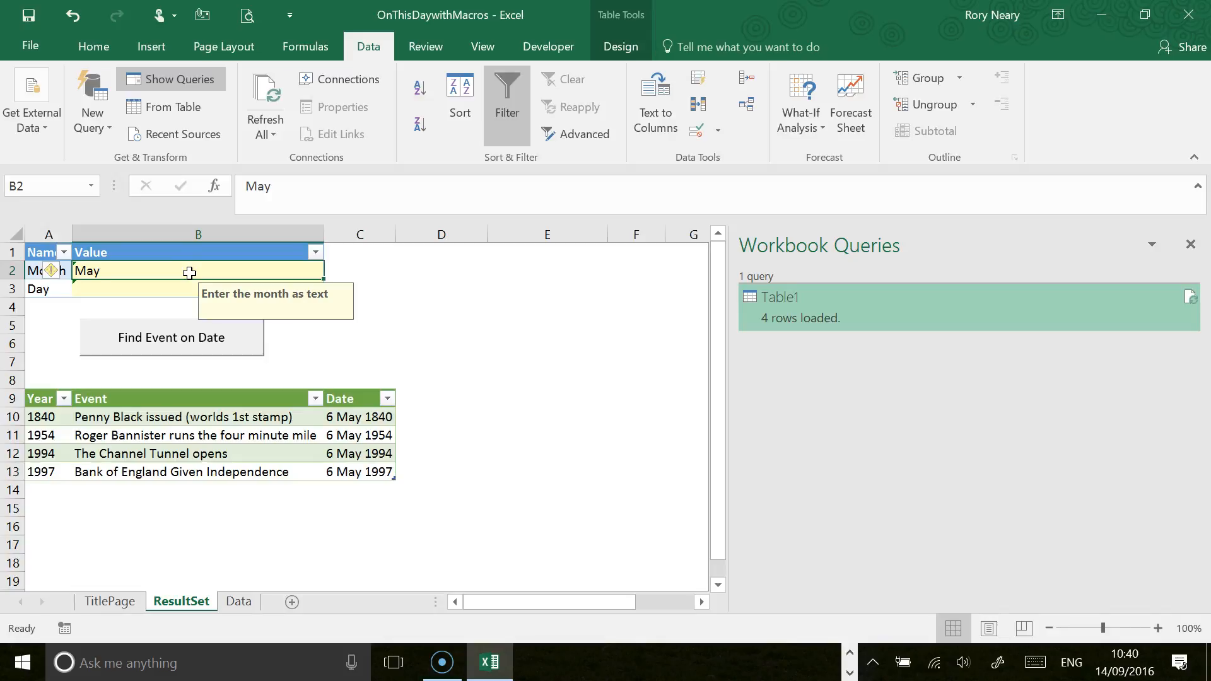
pyautogui.write('October')
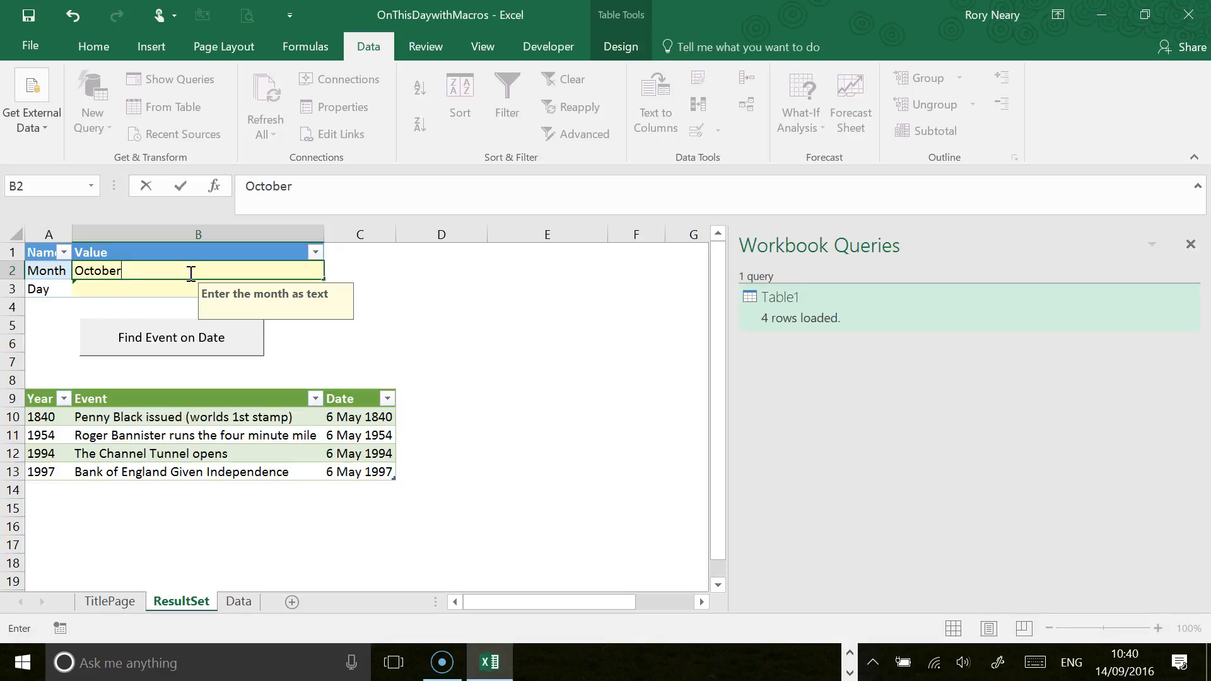
pyautogui.press('Return')
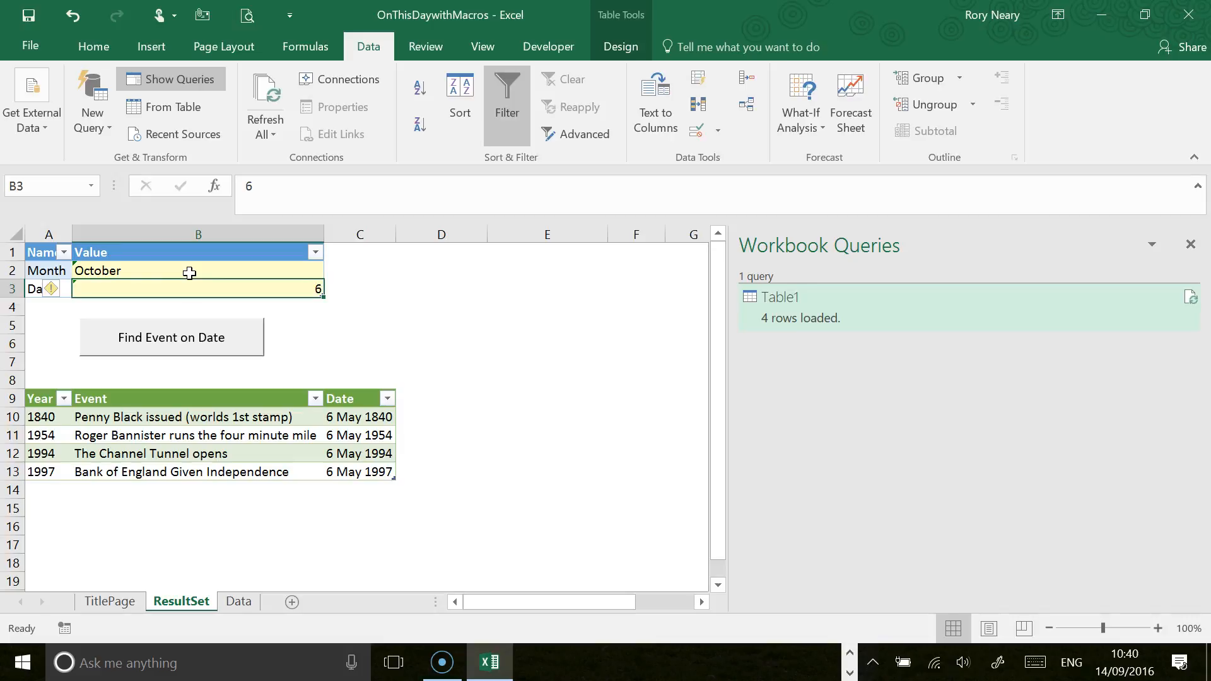
pyautogui.write('18')
pyautogui.press('Return')
pyautogui.click(224, 338)
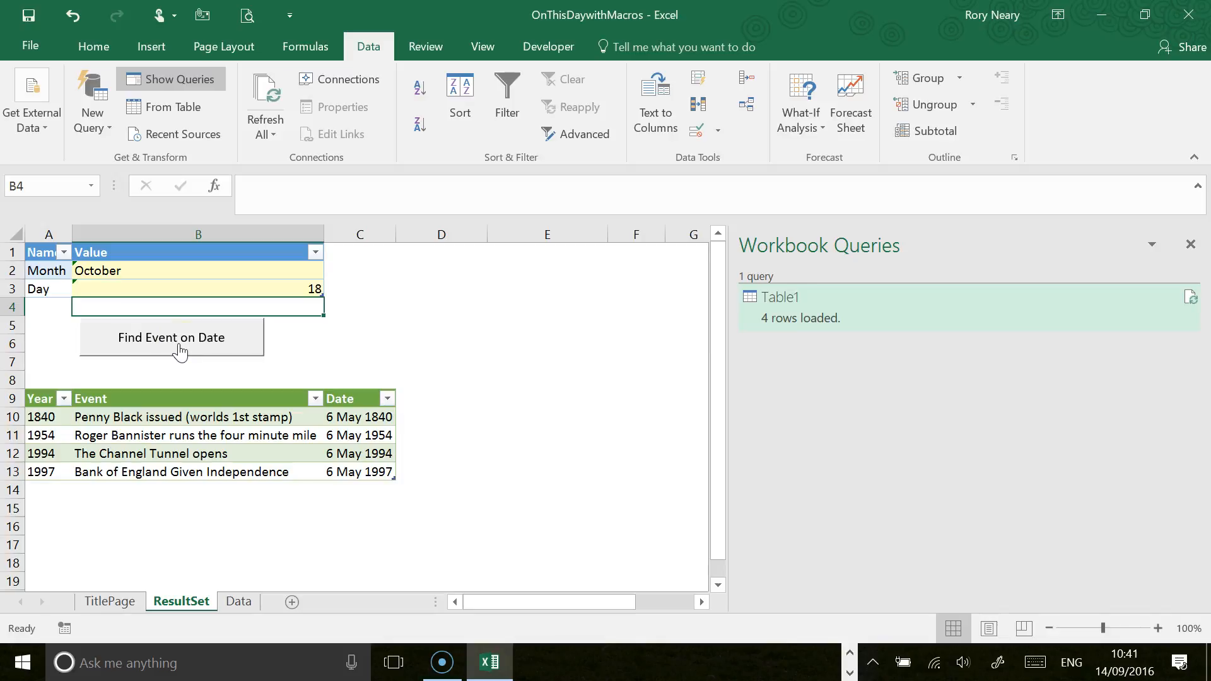
pyautogui.click(159, 341)
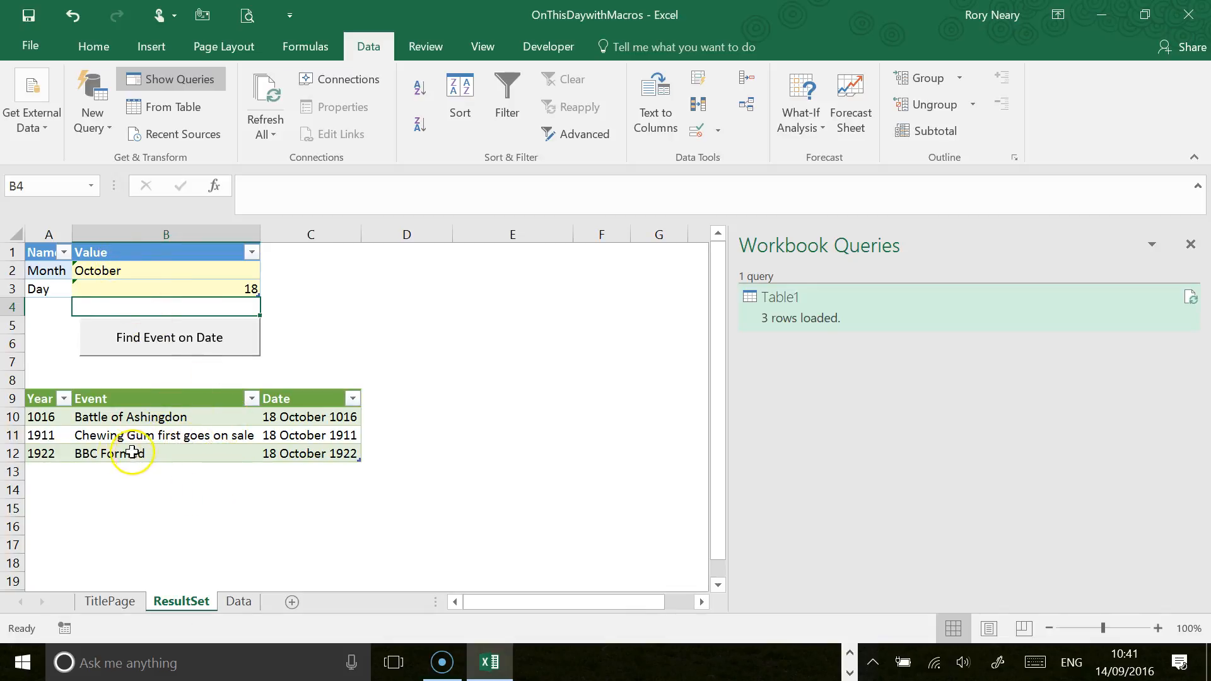
pyautogui.click(106, 453)
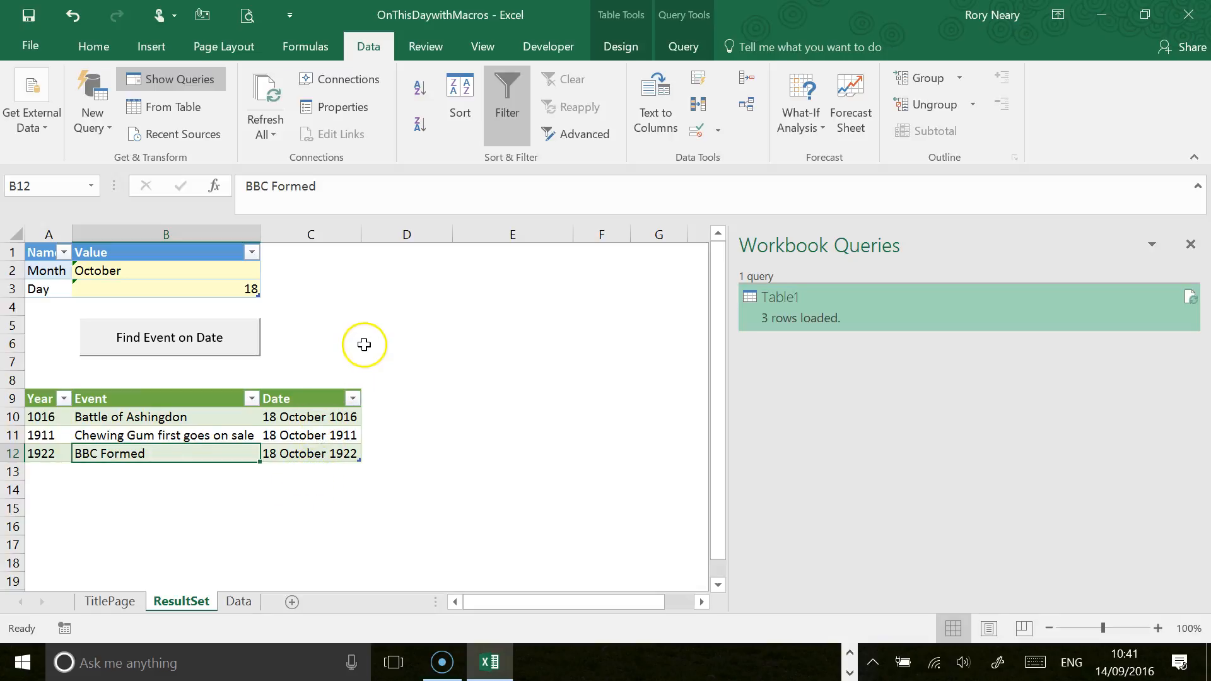
# Step: Open the code of the macro assigned to the Find Event on Date button and examine the Refresh2 procedure
pyautogui.rightClick(170, 341)
pyautogui.click(239, 497)
pyautogui.click(382, 341)
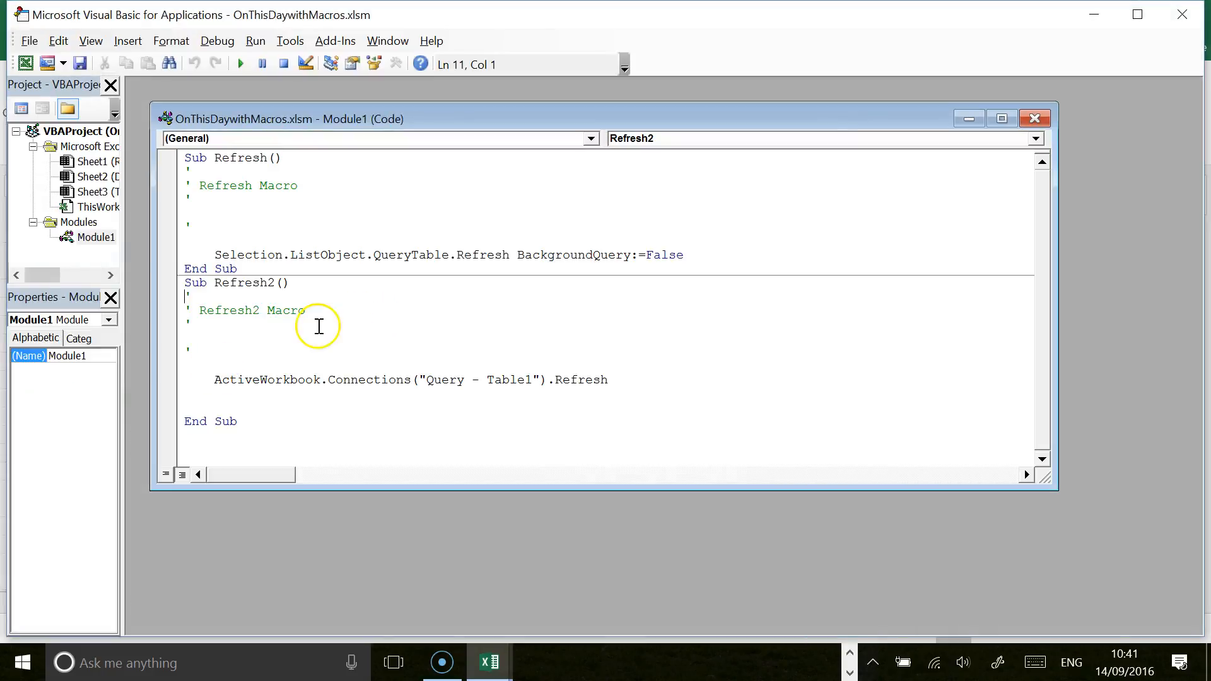
pyautogui.moveTo(262, 423); pyautogui.dragTo(184, 282)
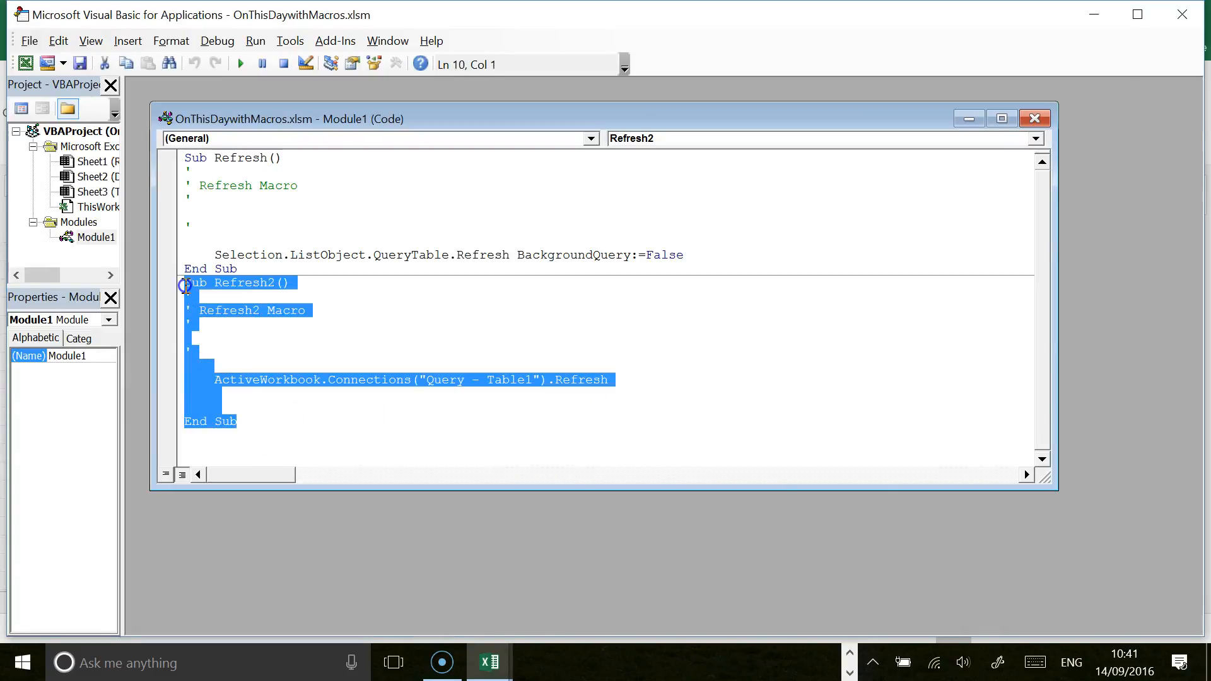
pyautogui.click(247, 415)
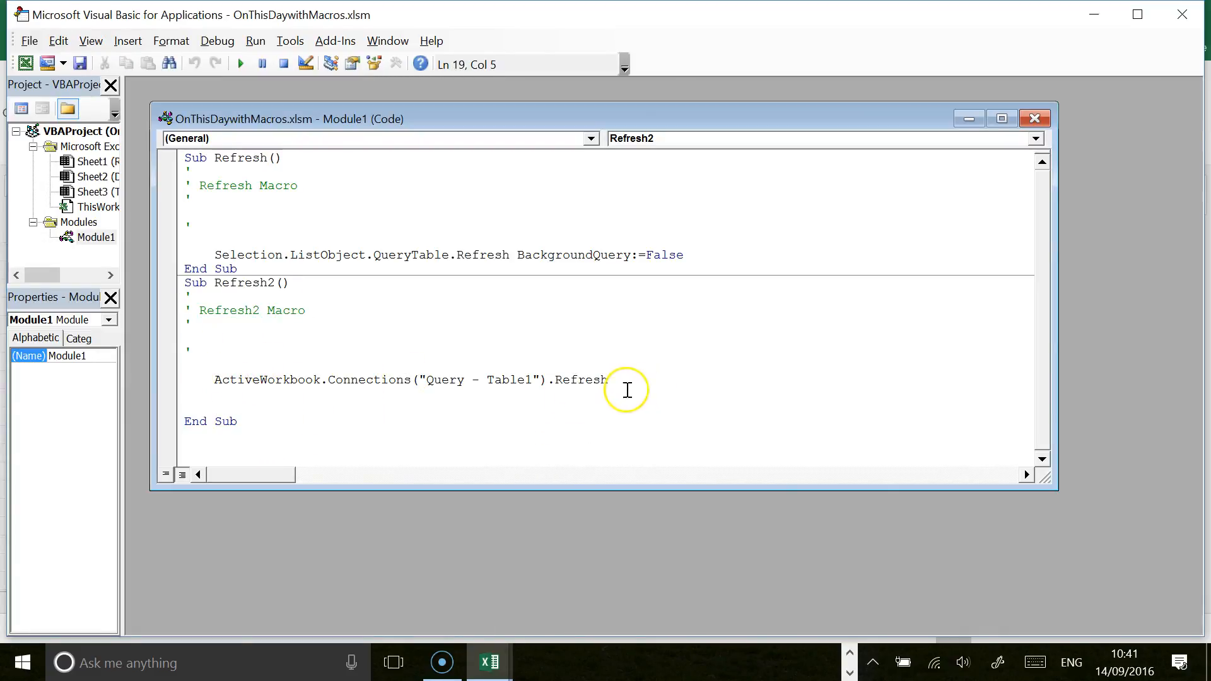
pyautogui.click(252, 421)
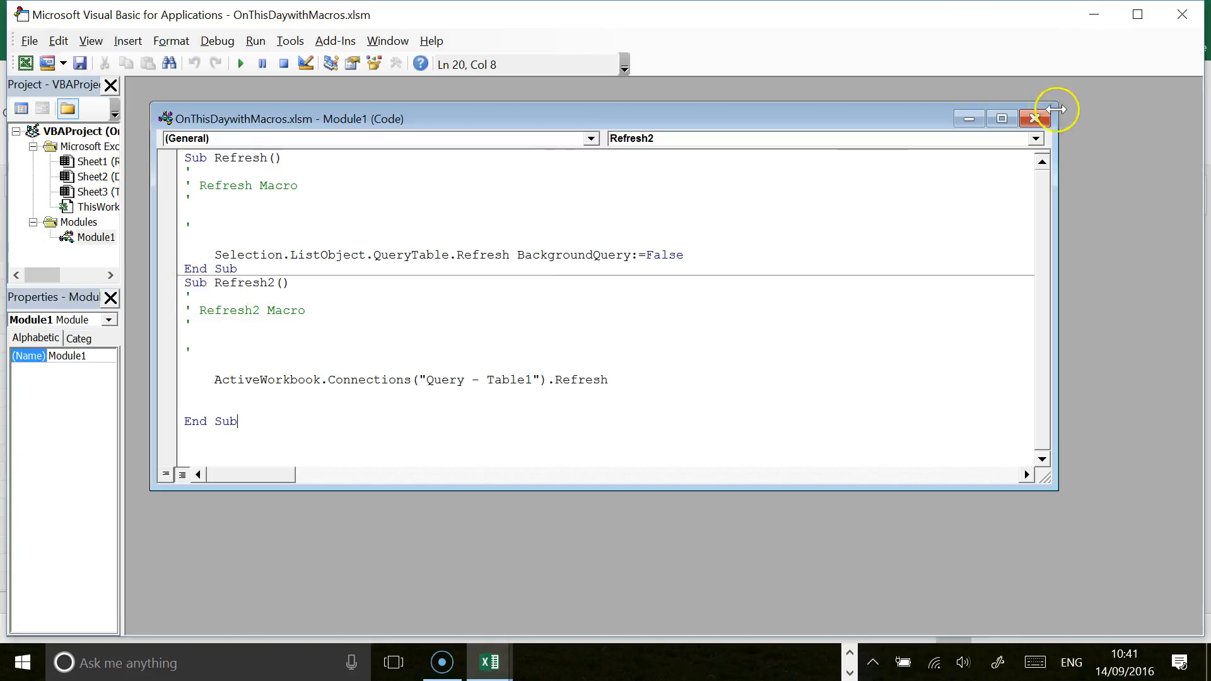
# Step: Close the macro code and its editor, deselect the macro button, and select the cells A4:C7 around it
pyautogui.click(1034, 119)
pyautogui.click(1183, 14)
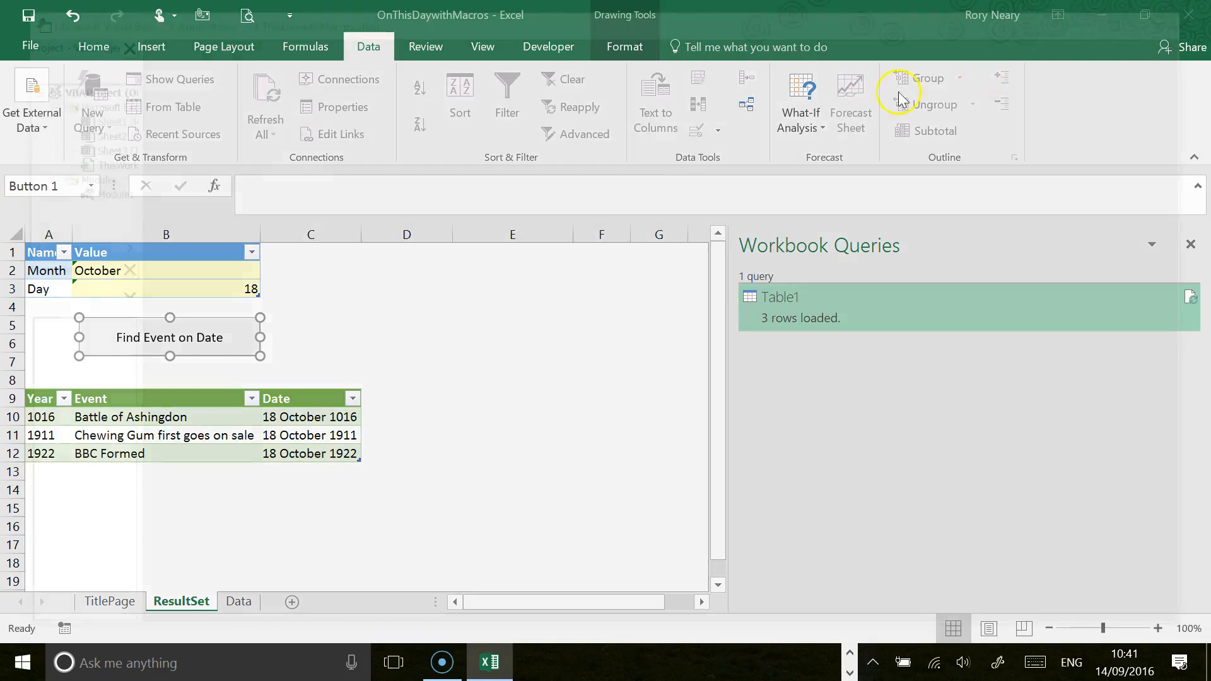
pyautogui.click(295, 361)
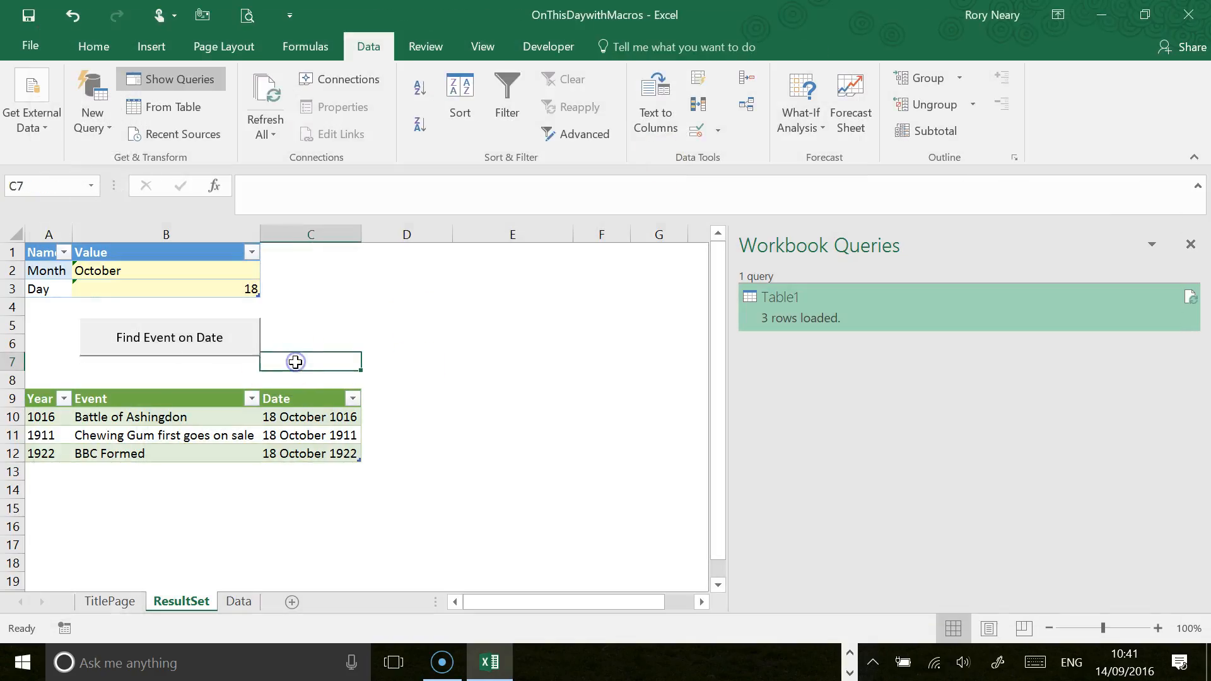
pyautogui.moveTo(46, 306); pyautogui.dragTo(316, 369)
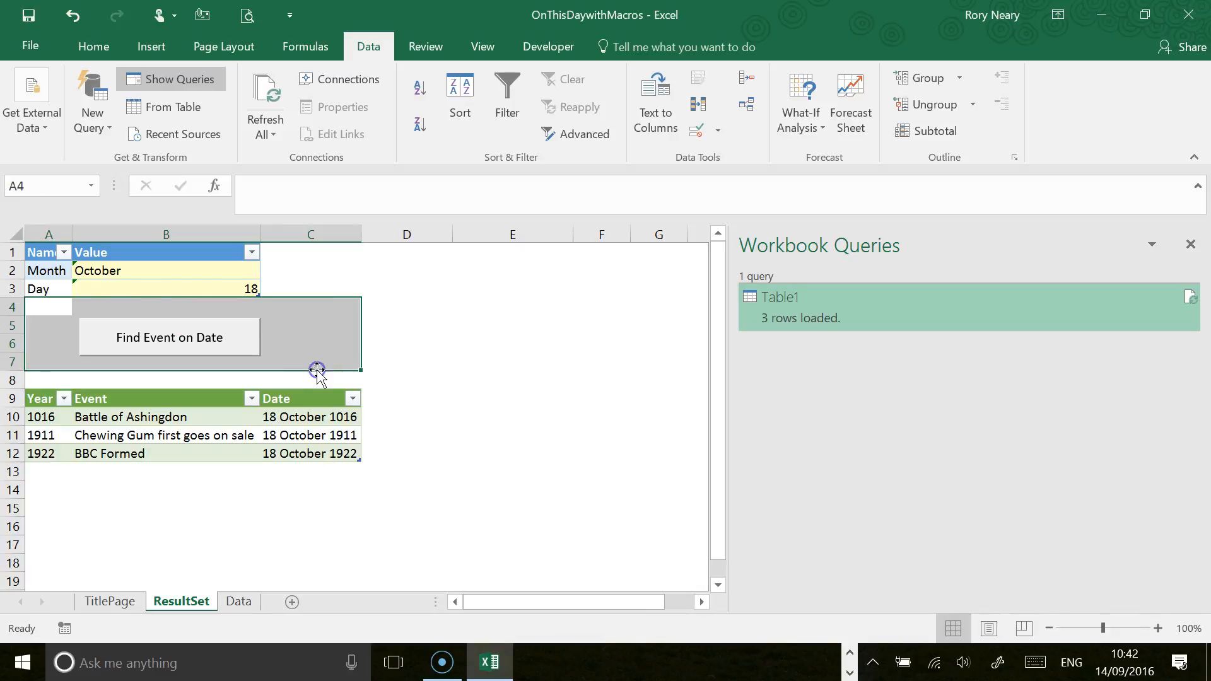